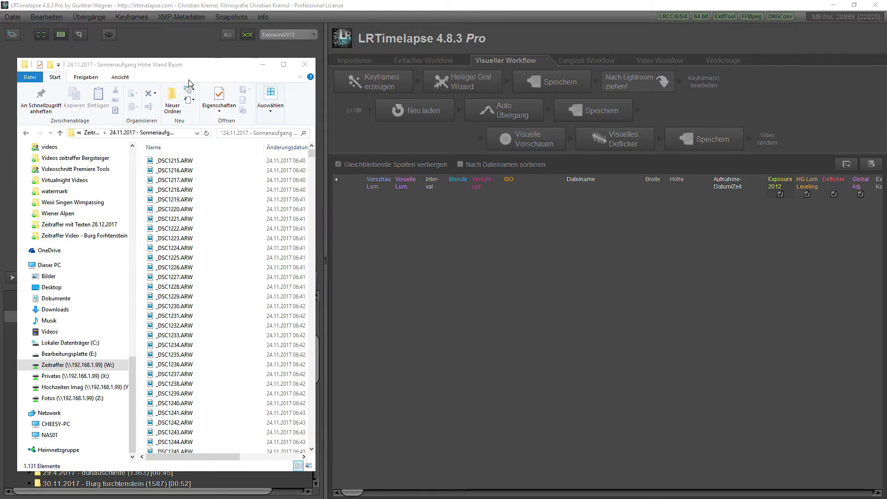
- Scroll through the 1,131 sunrise ARW files in the Explorer shoot folder and back up
{"action": "left_click_drag", "start_coordinate": [180, 72], "coordinate": [180, 74]}
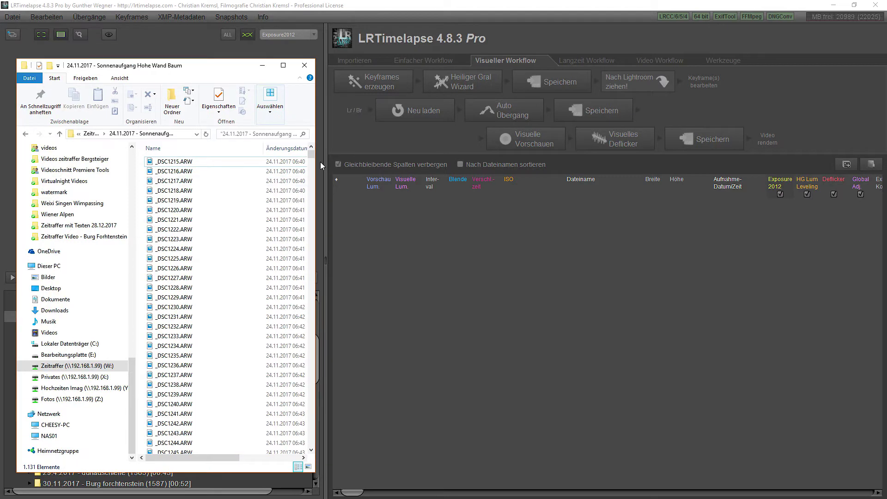
{"action": "left_click_drag", "start_coordinate": [311, 160], "coordinate": [310, 360]}
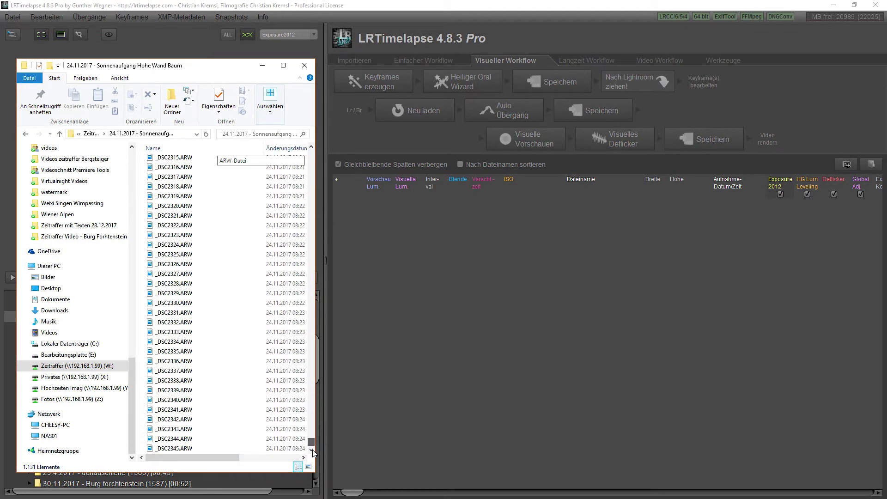
{"action": "mouse_move", "coordinate": [309, 360]}
{"action": "left_mouse_down"}
{"action": "mouse_move", "coordinate": [311, 157]}
{"action": "mouse_move", "coordinate": [311, 447]}
{"action": "left_mouse_up"}
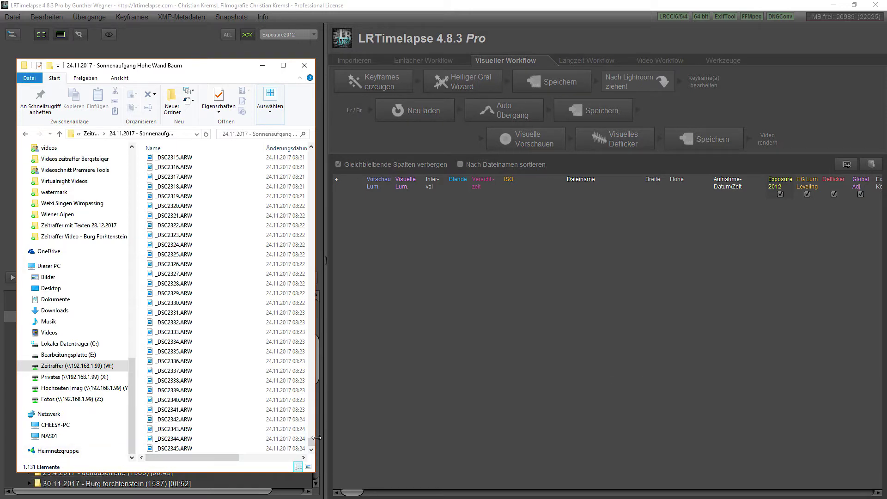
{"action": "left_click_drag", "start_coordinate": [311, 441], "coordinate": [322, 141]}
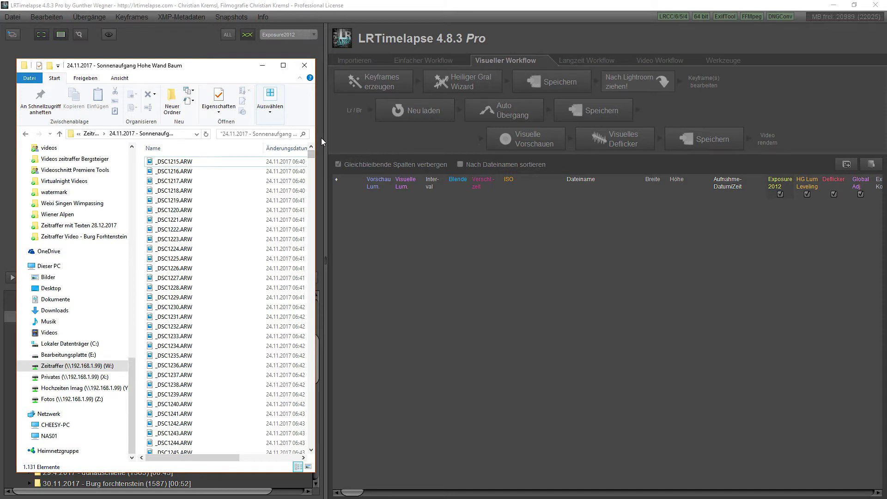
- Return to LRTimelapse and load the 24.11.2017 - Sonnenaufgang Hohe Wand Baum folder
{"action": "left_click", "coordinate": [416, 8]}
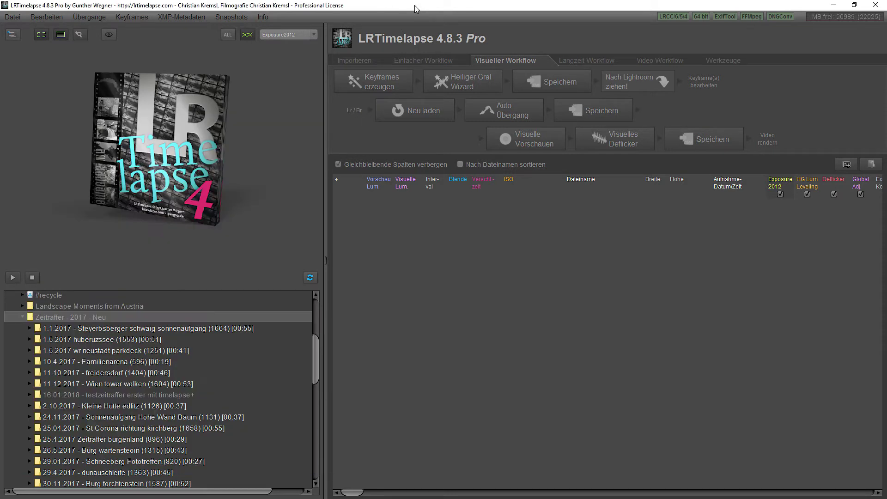
{"action": "left_click", "coordinate": [83, 417]}
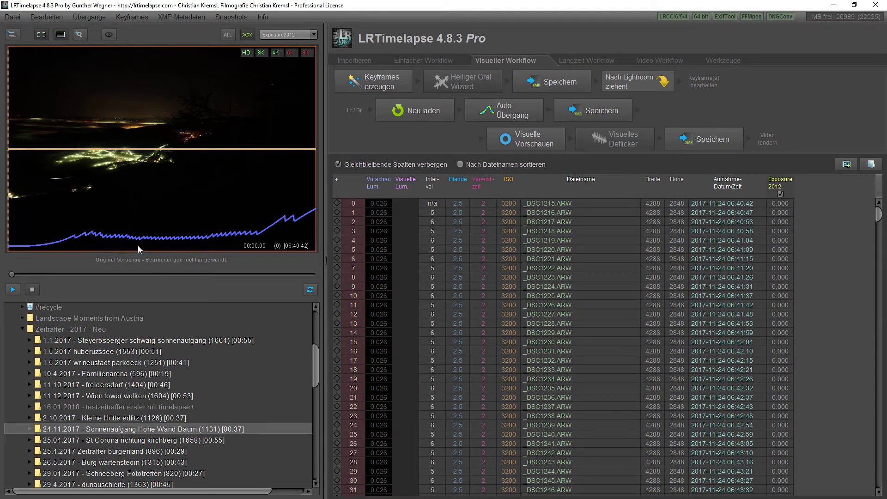
{"action": "left_click_drag", "start_coordinate": [12, 273], "coordinate": [31, 272]}
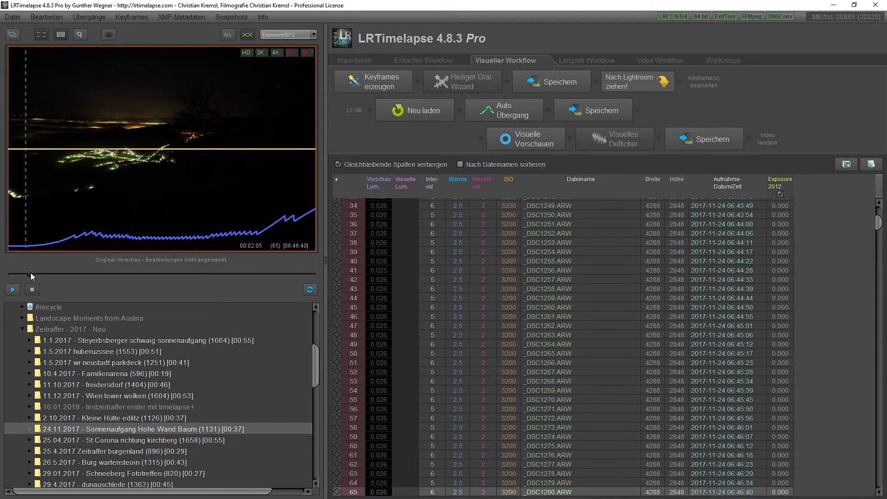
{"action": "left_click", "coordinate": [13, 290]}
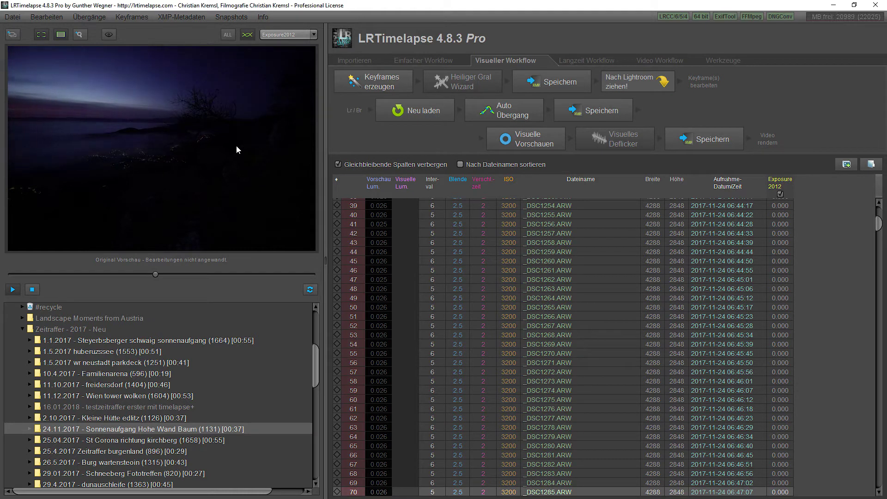
{"action": "left_click", "coordinate": [33, 290]}
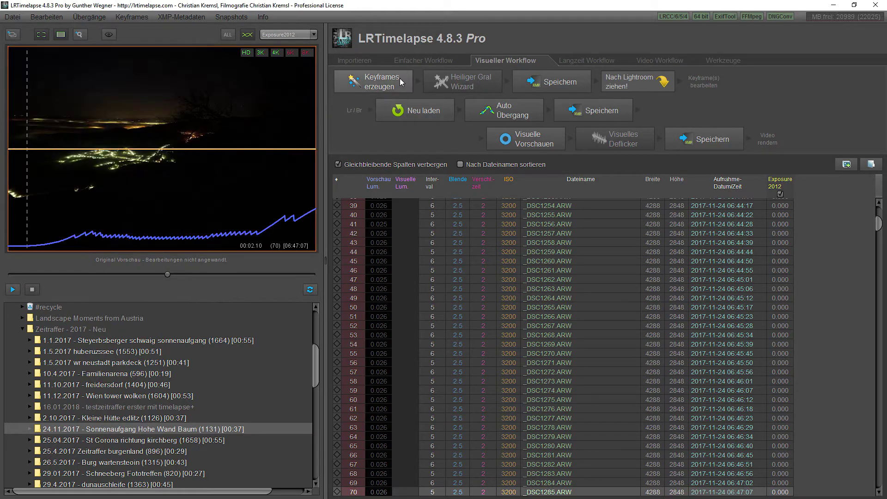
{"action": "left_click", "coordinate": [352, 62]}
{"action": "left_click", "coordinate": [430, 60]}
{"action": "left_click", "coordinate": [501, 63]}
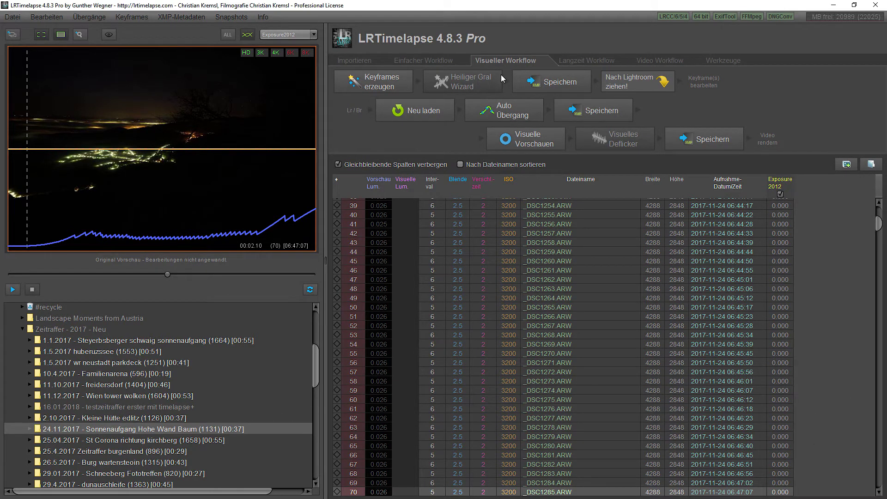
- Create evenly spaced keyframes with Keyframes erzeugen, reducing the Anzahl Keyframes count
{"action": "left_click", "coordinate": [382, 85]}
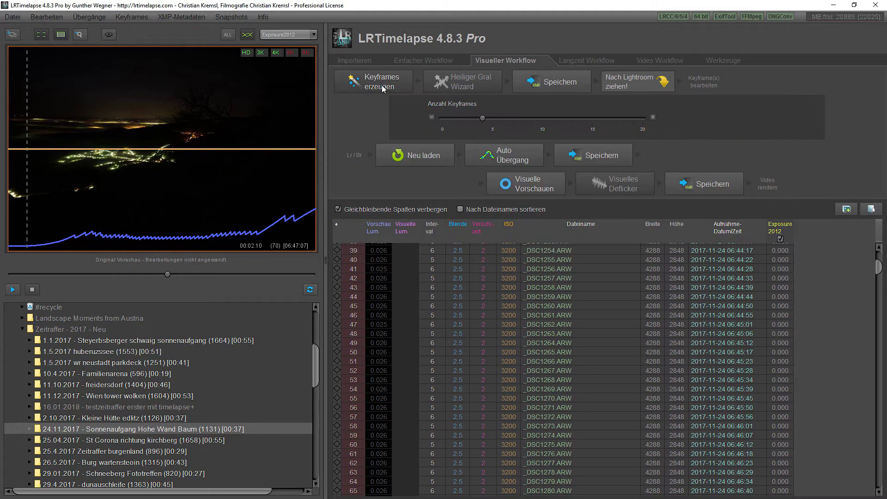
{"action": "left_click_drag", "start_coordinate": [531, 117], "coordinate": [532, 117]}
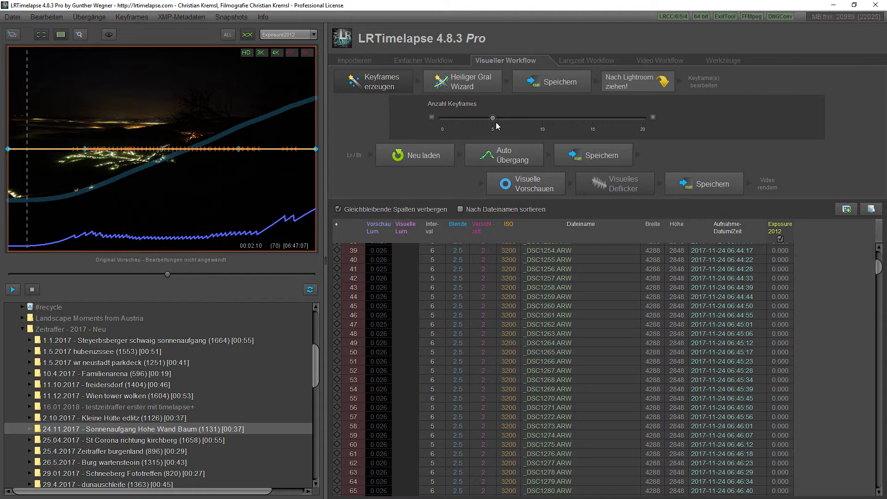
{"action": "left_click_drag", "start_coordinate": [493, 118], "coordinate": [486, 119]}
{"action": "left_click", "coordinate": [471, 118]}
- Lower the keyframe count slightly, then mark frame 244 as an extra keyframe
{"action": "left_click_drag", "start_coordinate": [502, 118], "coordinate": [498, 118]}
{"action": "left_click", "coordinate": [8, 149]}
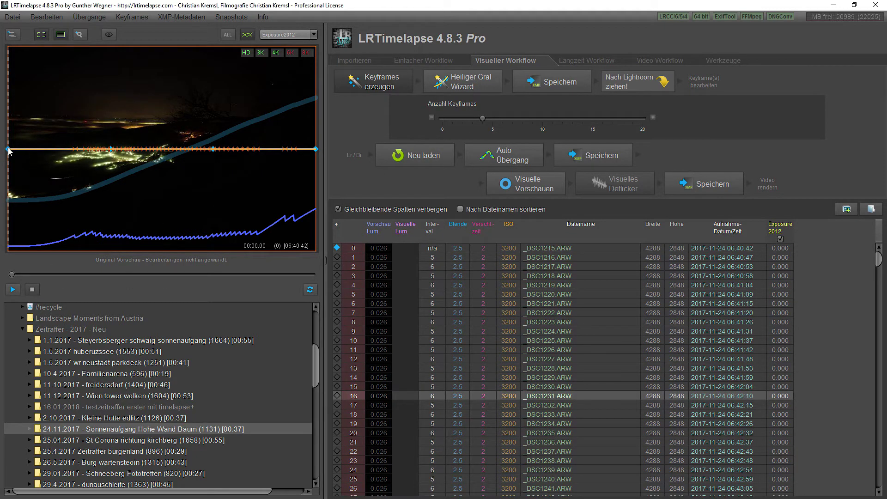
{"action": "left_click_drag", "start_coordinate": [13, 274], "coordinate": [77, 274]}
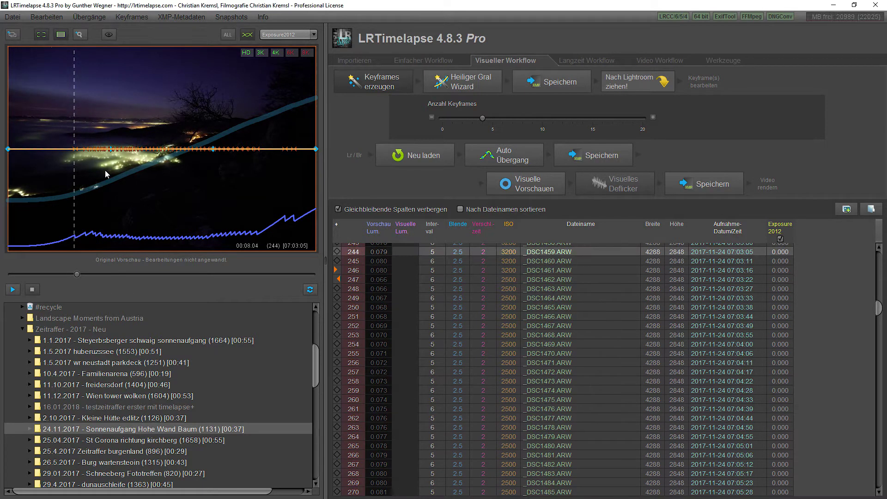
{"action": "left_click", "coordinate": [338, 251]}
- Scrub further through the sequence and mark frame 523 as a keyframe
{"action": "left_click_drag", "start_coordinate": [78, 273], "coordinate": [114, 276]}
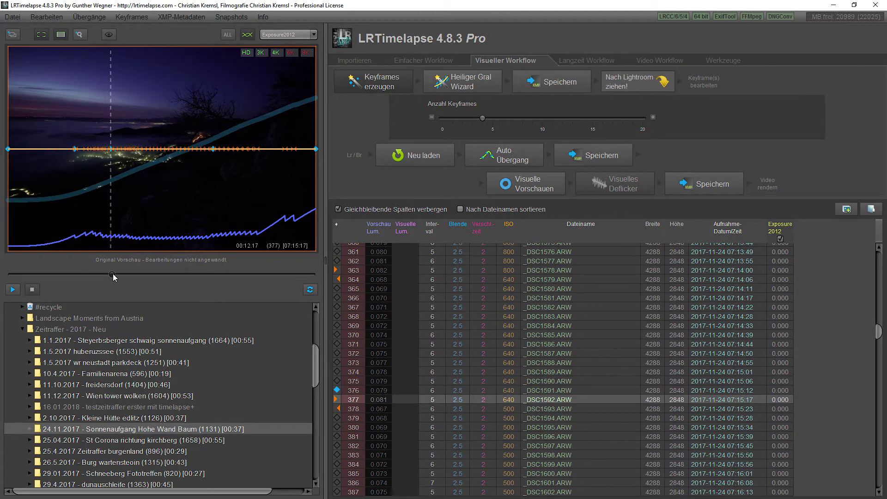
{"action": "left_click", "coordinate": [338, 391]}
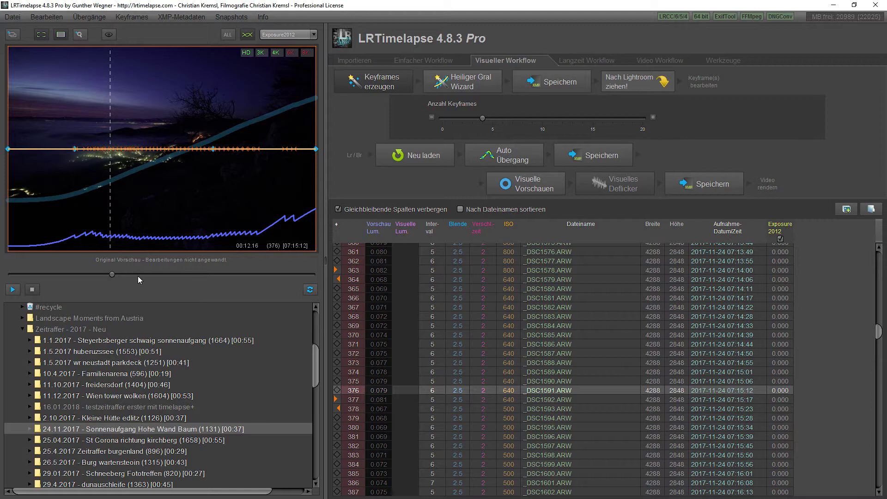
{"action": "left_click_drag", "start_coordinate": [113, 274], "coordinate": [153, 274]}
{"action": "left_click", "coordinate": [337, 445]}
- Review later frames up to around 1022, then return to frame 0
{"action": "left_click_drag", "start_coordinate": [152, 273], "coordinate": [255, 277]}
{"action": "left_click", "coordinate": [334, 472]}
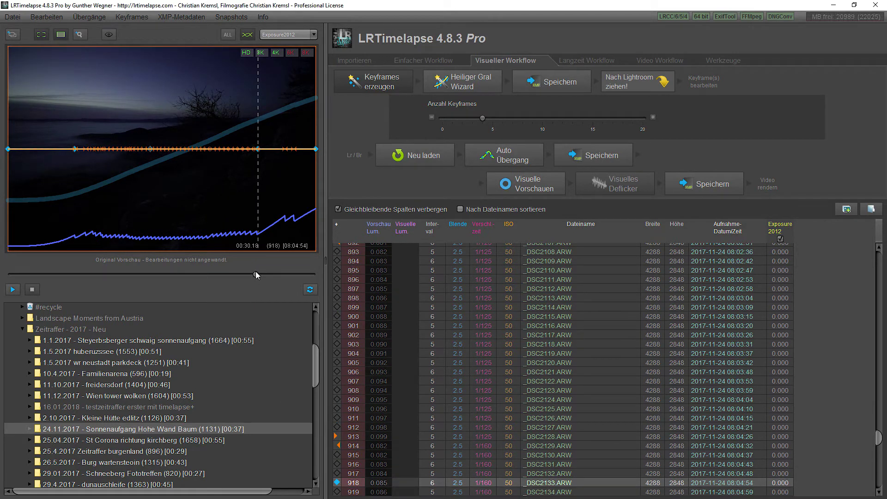
{"action": "left_click_drag", "start_coordinate": [256, 274], "coordinate": [284, 274]}
{"action": "mouse_move", "coordinate": [305, 275]}
{"action": "left_mouse_down"}
{"action": "mouse_move", "coordinate": [154, 276]}
{"action": "mouse_move", "coordinate": [162, 274]}
{"action": "left_mouse_up"}
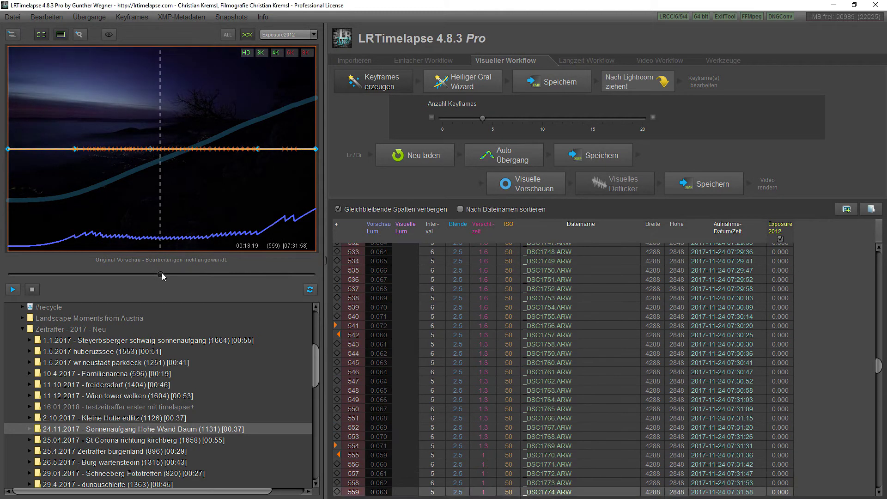
{"action": "left_click", "coordinate": [338, 475]}
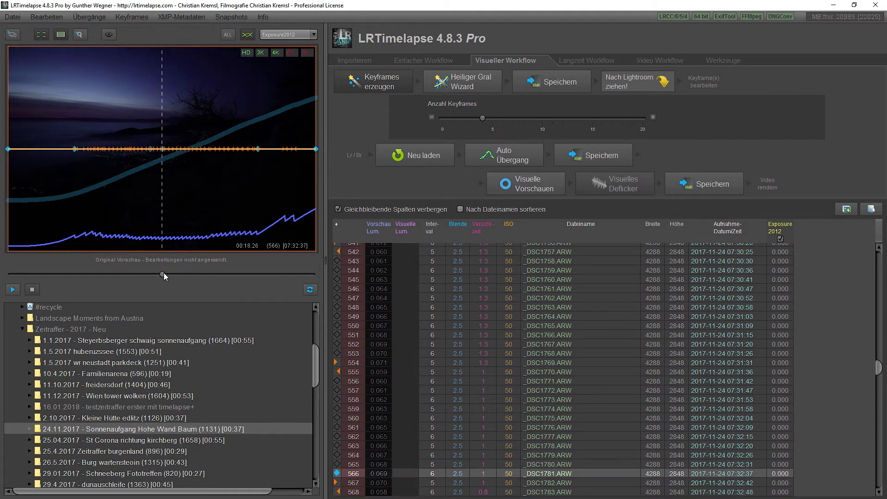
{"action": "left_click_drag", "start_coordinate": [161, 275], "coordinate": [151, 274]}
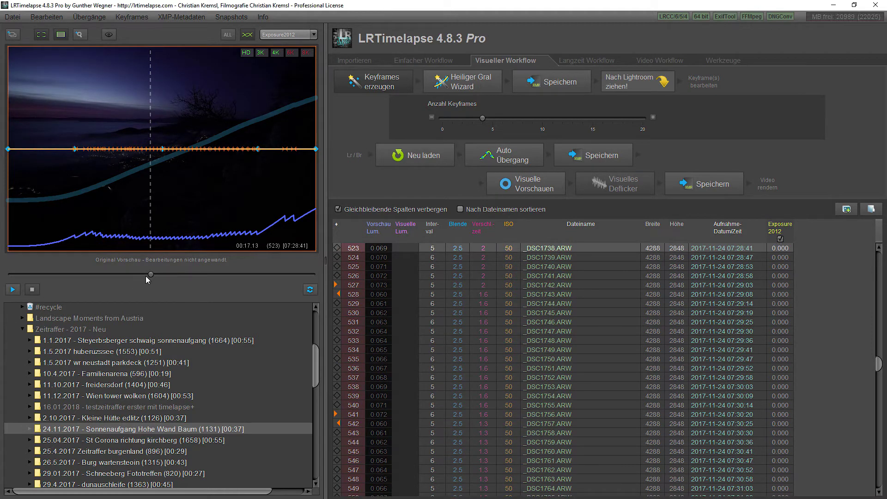
{"action": "left_click_drag", "start_coordinate": [148, 275], "coordinate": [11, 274]}
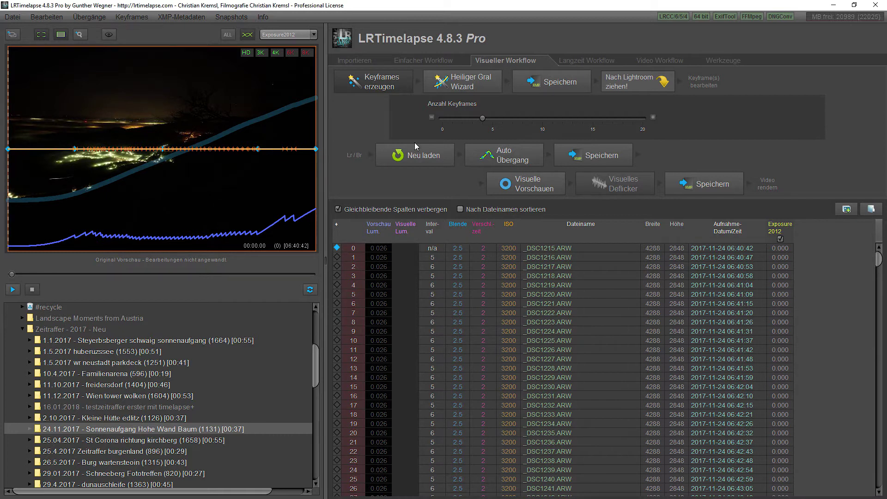
- Run the Heiliger Gral Wizard, test the shift slider, and save to the metadata
{"action": "left_click", "coordinate": [480, 87]}
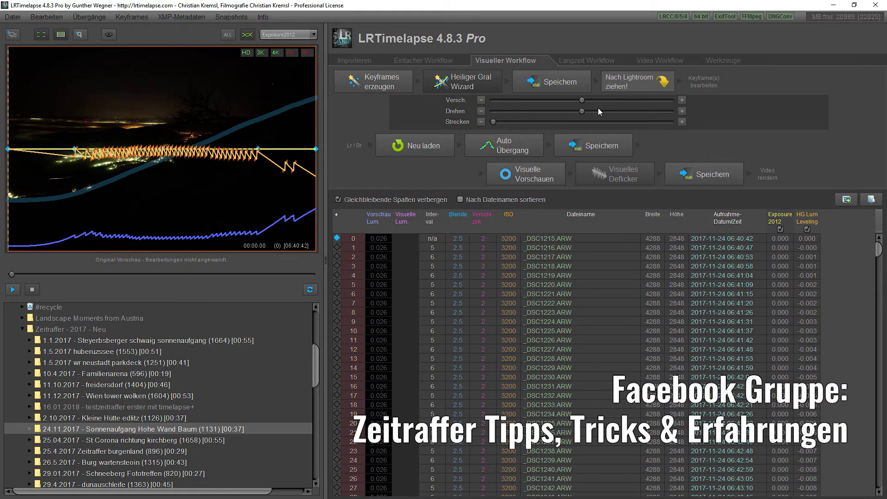
{"action": "left_click_drag", "start_coordinate": [582, 100], "coordinate": [602, 102]}
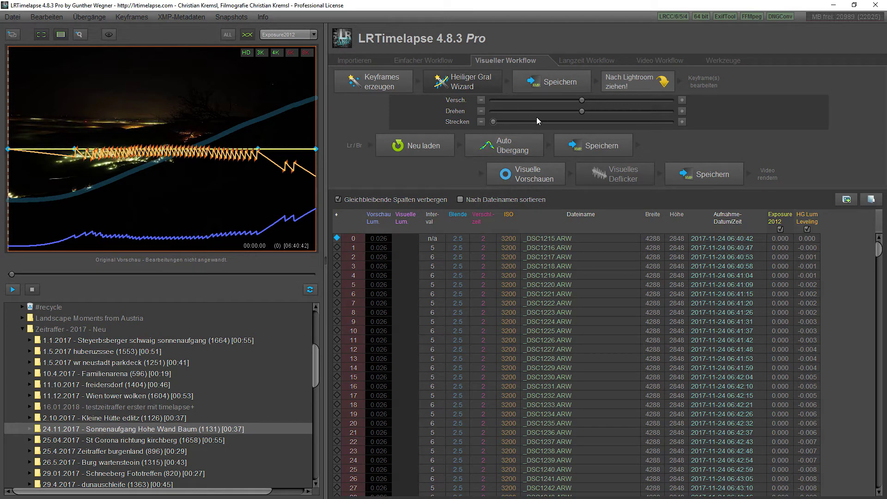
{"action": "left_click", "coordinate": [552, 83]}
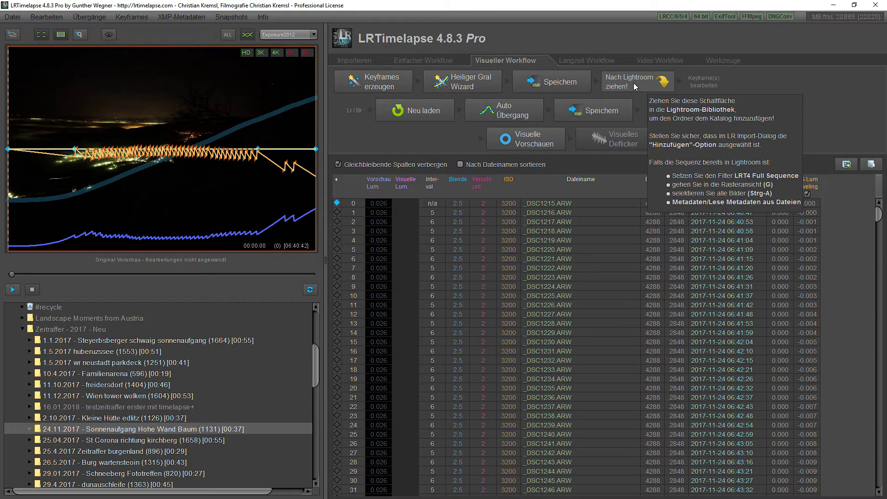
- Send the sequence to Lightroom and import all 1,131 RAW frames
{"action": "left_click_drag", "start_coordinate": [632, 82], "coordinate": [650, 86]}
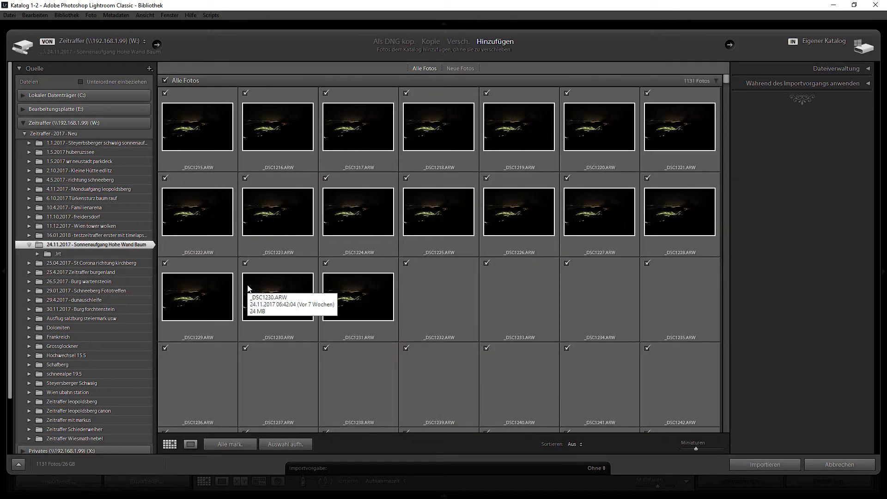
{"action": "left_click", "coordinate": [763, 465]}
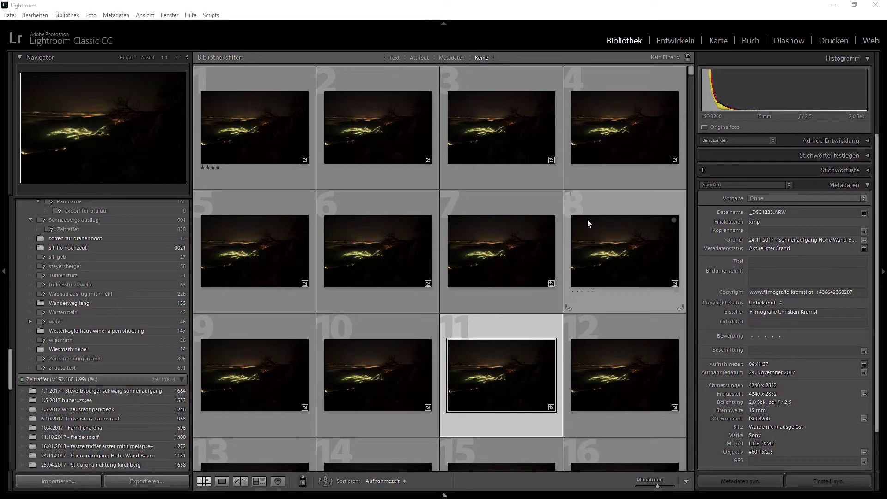
- Filter the Lightroom library to photos rated four stars or more
{"action": "scroll", "coordinate": [622, 210], "scroll_direction": "down", "scroll_amount": 2}
{"action": "scroll", "coordinate": [673, 82], "scroll_direction": "up", "scroll_amount": 2}
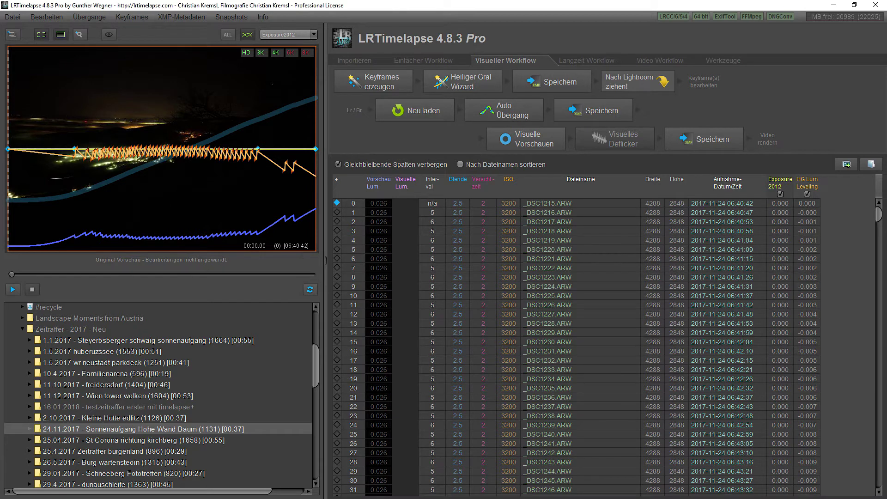
{"action": "key", "text": "alt+Tab"}
{"action": "mouse_move", "coordinate": [501, 138]}
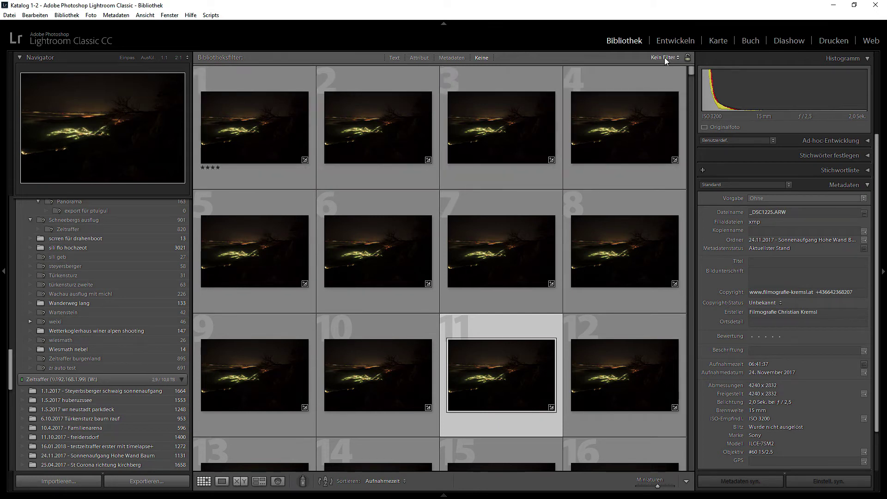
{"action": "left_click", "coordinate": [664, 58]}
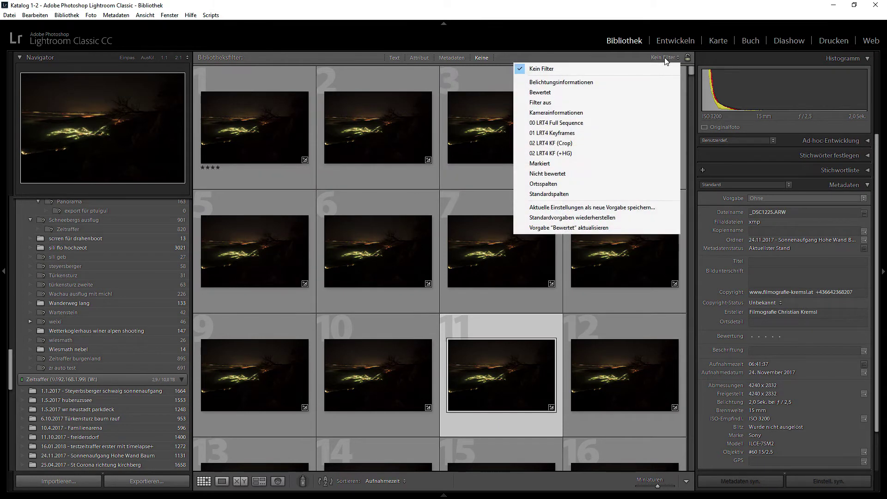
{"action": "left_click", "coordinate": [557, 94]}
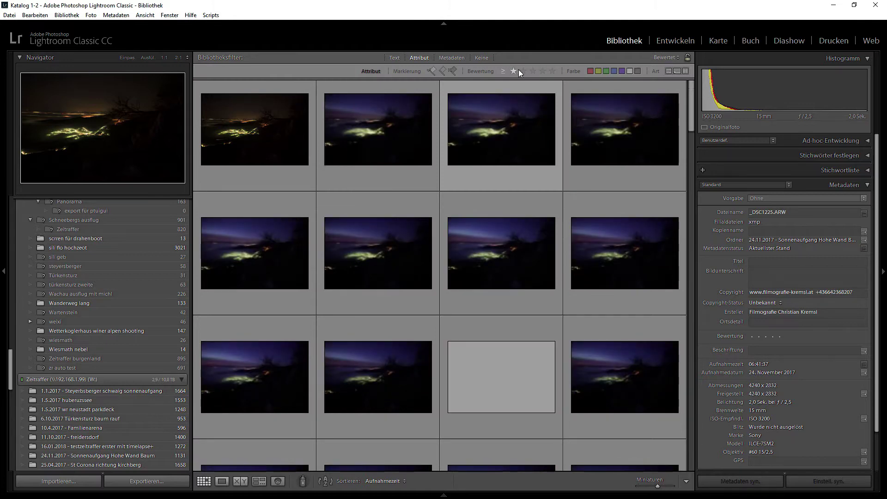
{"action": "left_click", "coordinate": [543, 71]}
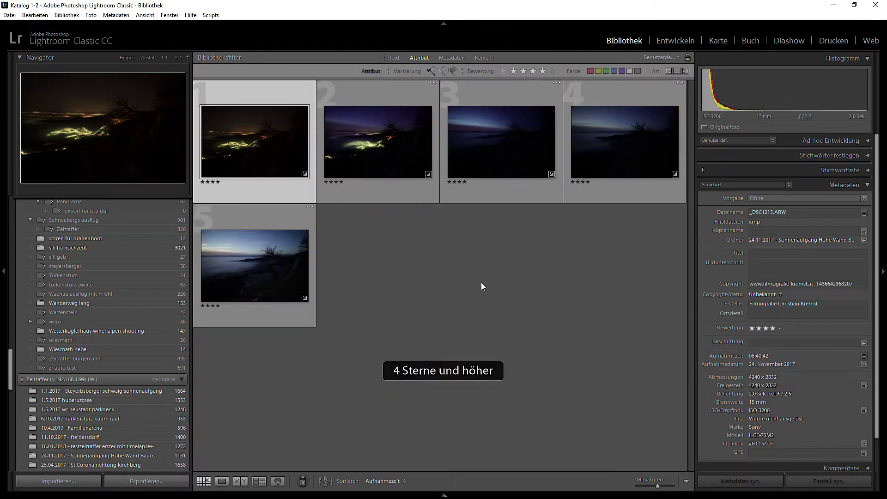
- Open the first keyframe _DSC1215 in Loupe view
{"action": "left_click", "coordinate": [558, 274]}
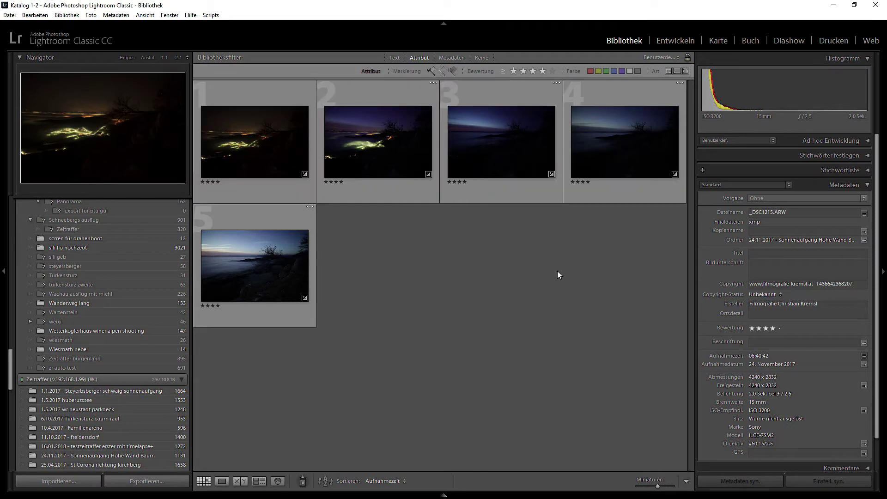
{"action": "left_click", "coordinate": [258, 149]}
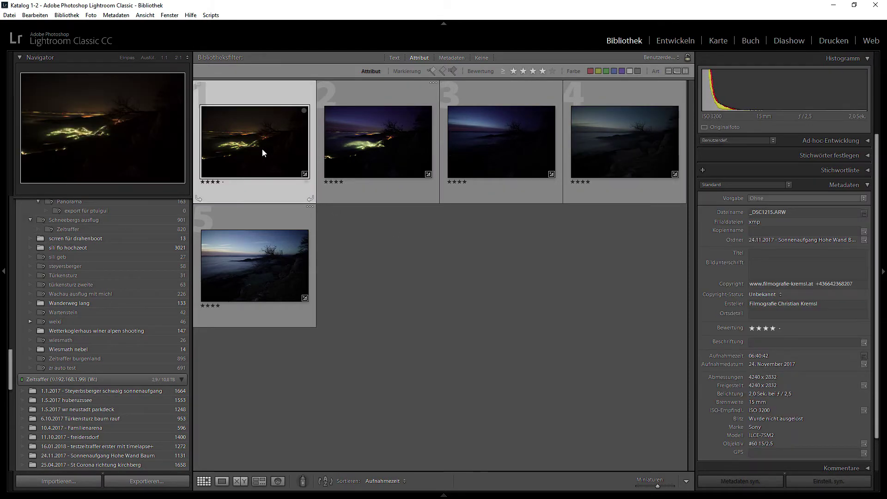
{"action": "double_click", "coordinate": [263, 151]}
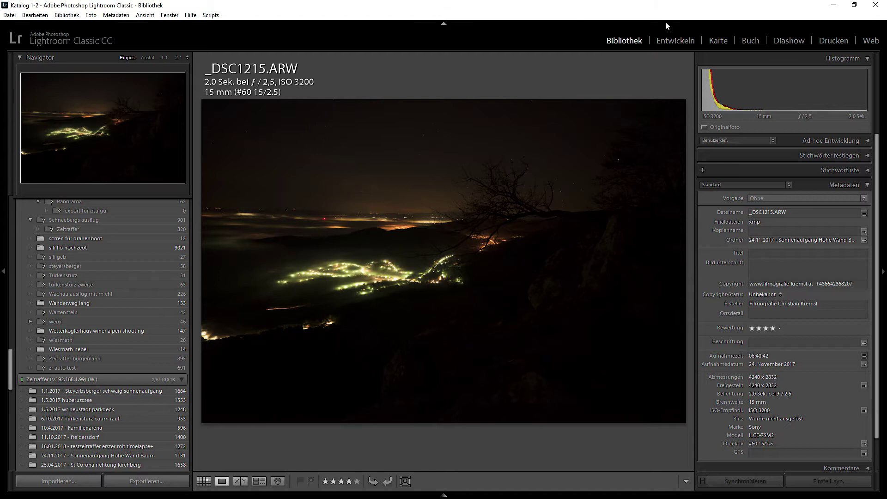
- Develop _DSC1215 with the Zeitraffer Vorlage preset and copy all its develop settings
{"action": "left_click", "coordinate": [675, 40]}
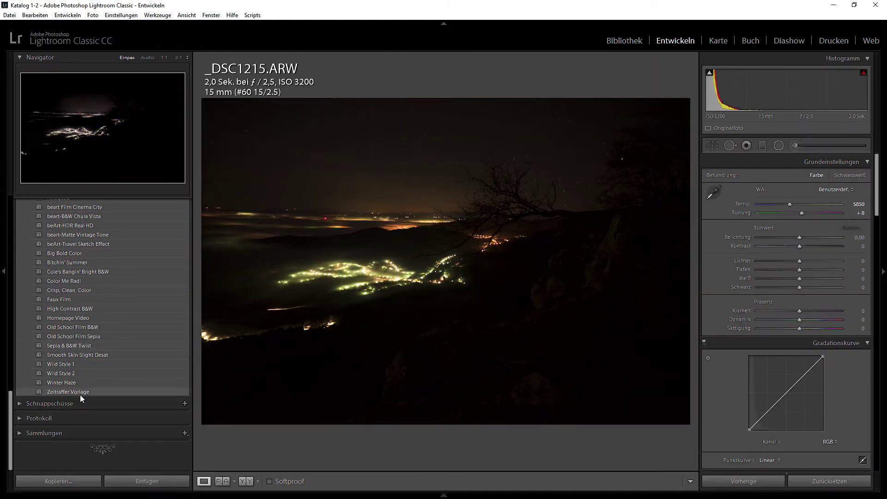
{"action": "left_click", "coordinate": [79, 392]}
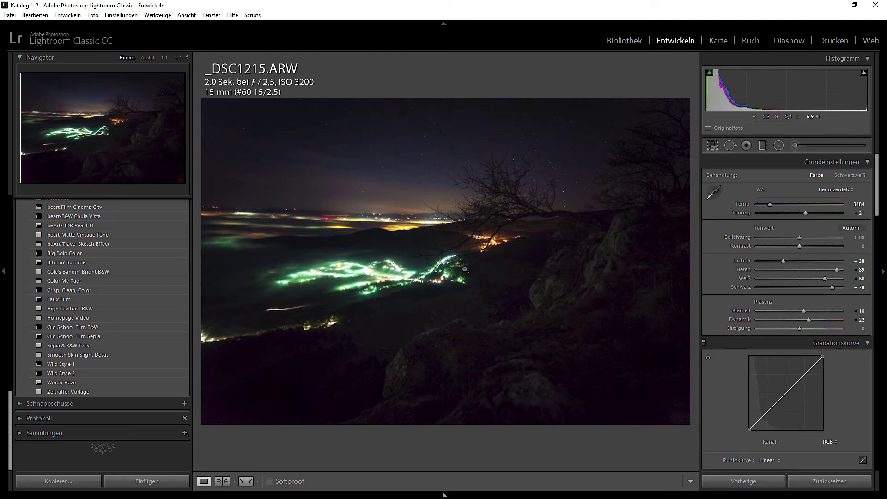
{"action": "right_click", "coordinate": [486, 231]}
{"action": "mouse_move", "coordinate": [547, 237]}
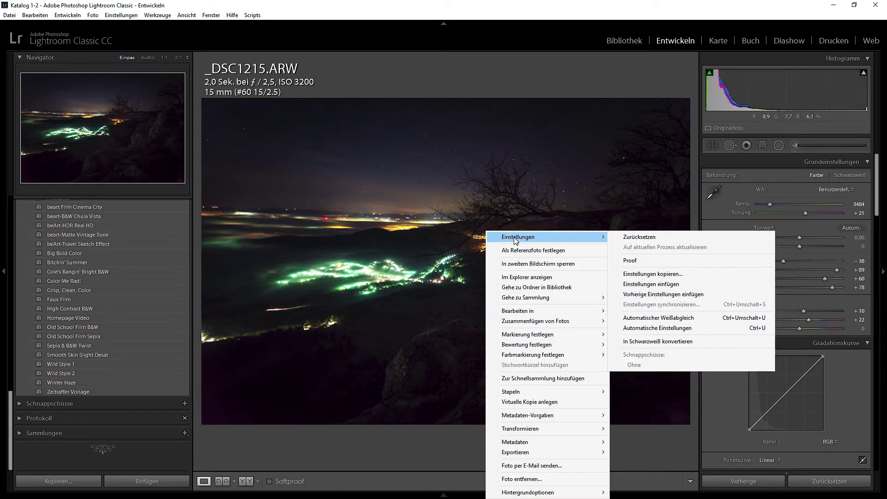
{"action": "left_click", "coordinate": [682, 276]}
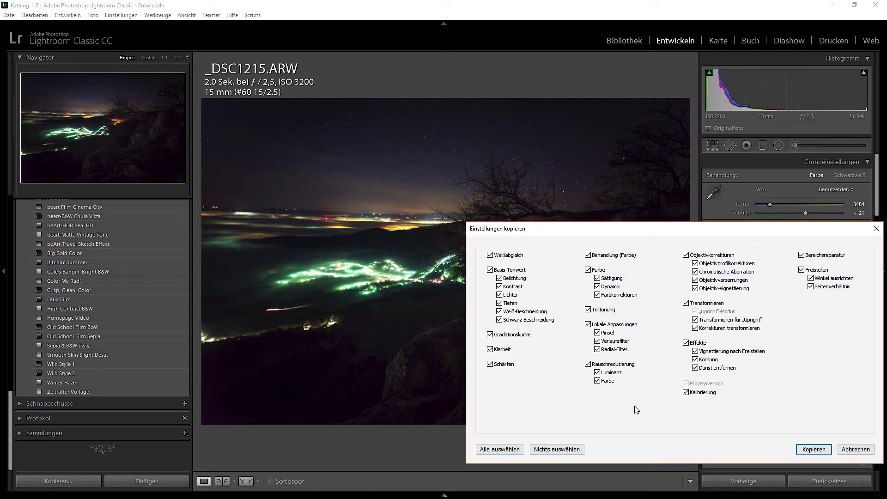
{"action": "left_click", "coordinate": [494, 451]}
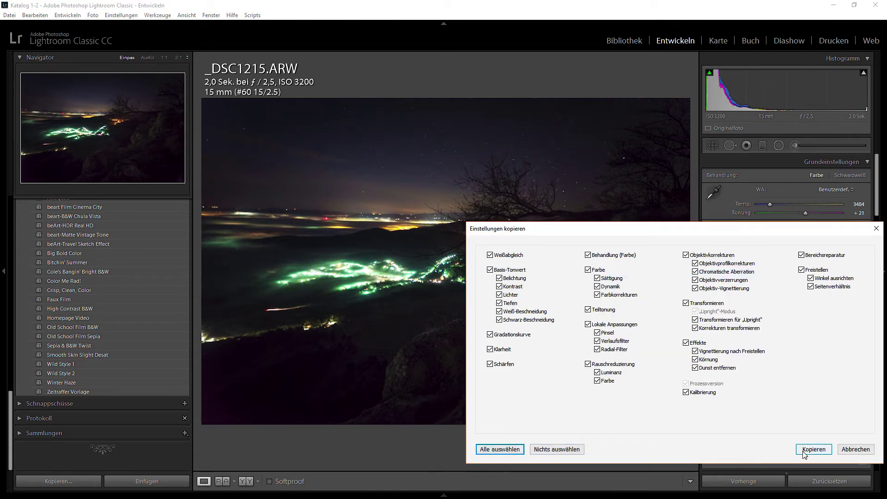
{"action": "left_click", "coordinate": [813, 449]}
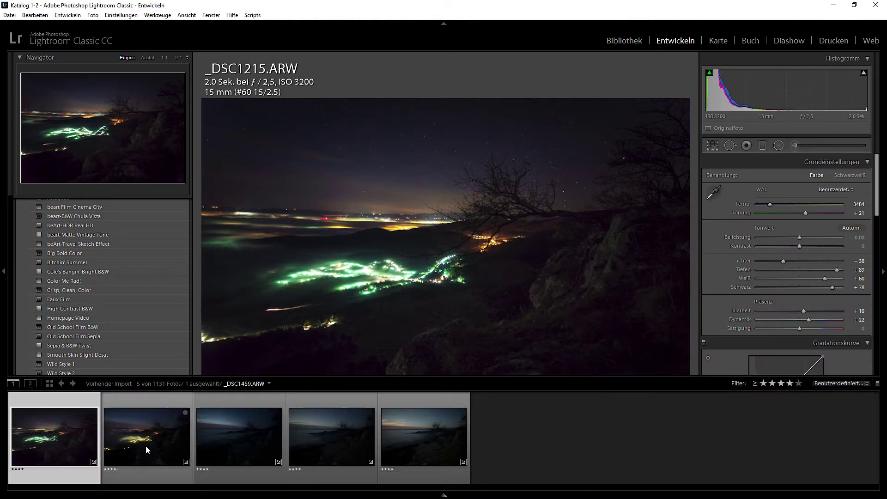
- Paste the settings onto _DSC1459, cool its white balance, and lower highlights, shadows, whites, blacks
{"action": "left_click", "coordinate": [147, 450]}
{"action": "right_click", "coordinate": [408, 225]}
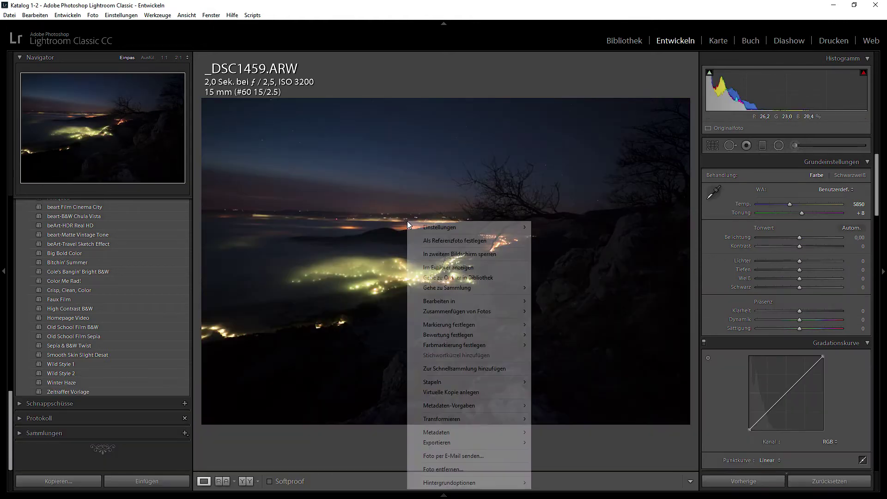
{"action": "mouse_move", "coordinate": [467, 227]}
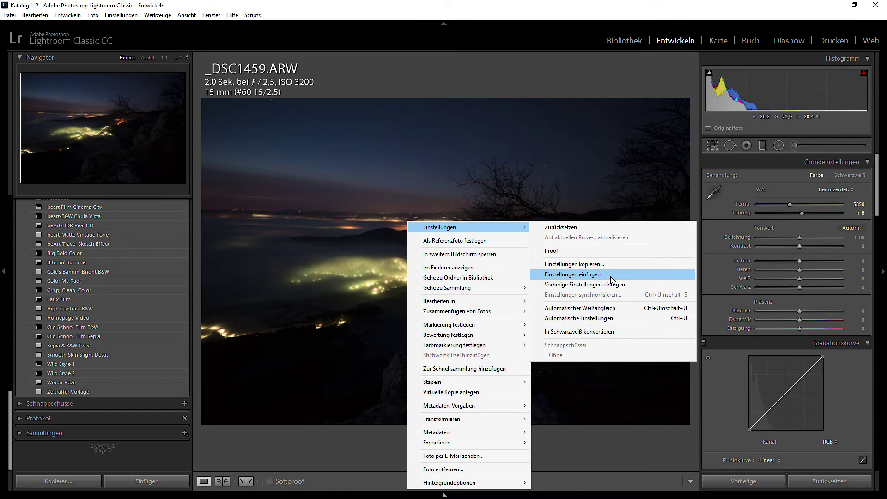
{"action": "left_click", "coordinate": [612, 276]}
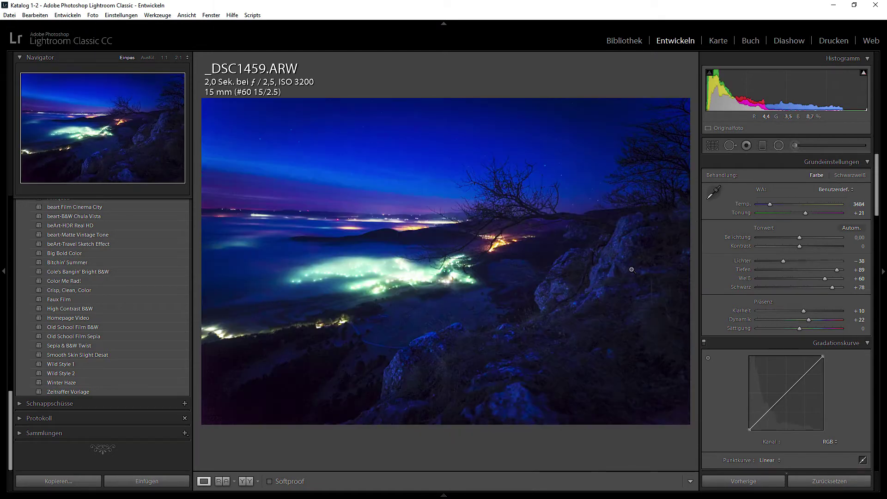
{"action": "left_click_drag", "start_coordinate": [799, 204], "coordinate": [799, 204]}
{"action": "left_click_drag", "start_coordinate": [784, 261], "coordinate": [778, 261]}
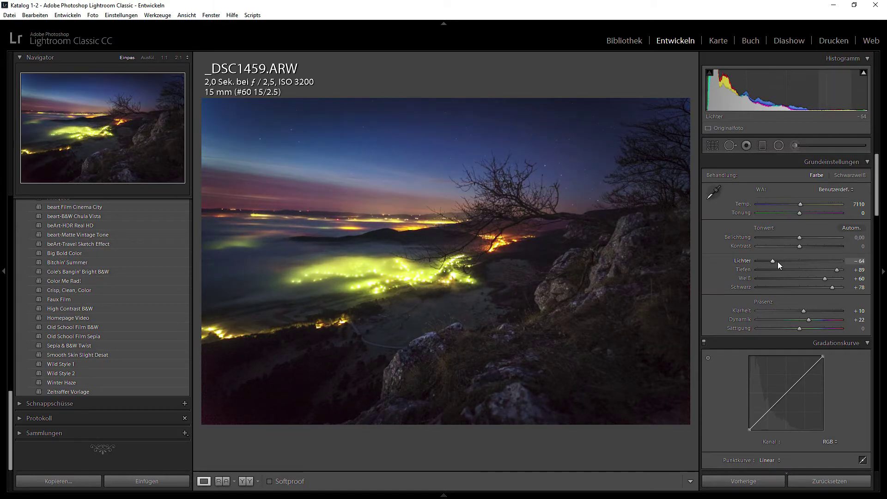
{"action": "mouse_move", "coordinate": [836, 269]}
{"action": "left_mouse_down"}
{"action": "mouse_move", "coordinate": [825, 269]}
{"action": "mouse_move", "coordinate": [823, 286]}
{"action": "mouse_move", "coordinate": [813, 279]}
{"action": "left_mouse_up"}
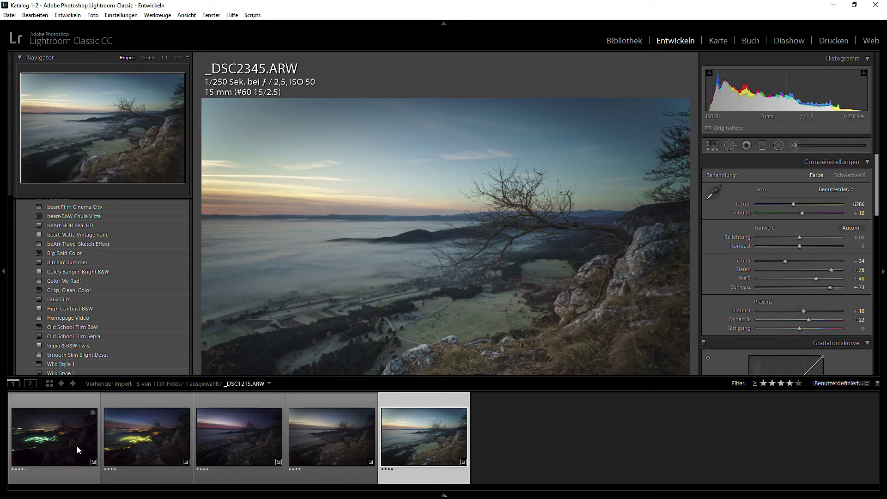
- Select all five keyframes and save their metadata into the files
{"action": "key", "text": "ctrl+a"}
{"action": "right_click", "coordinate": [55, 442]}
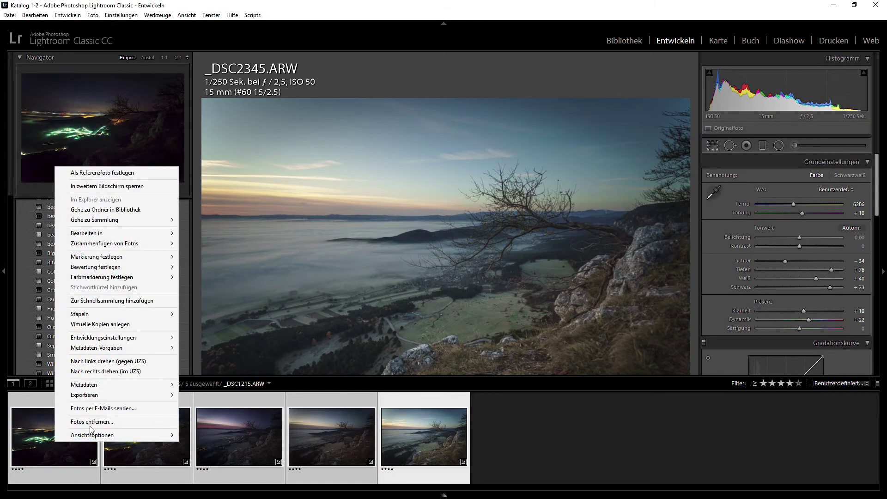
{"action": "mouse_move", "coordinate": [117, 384]}
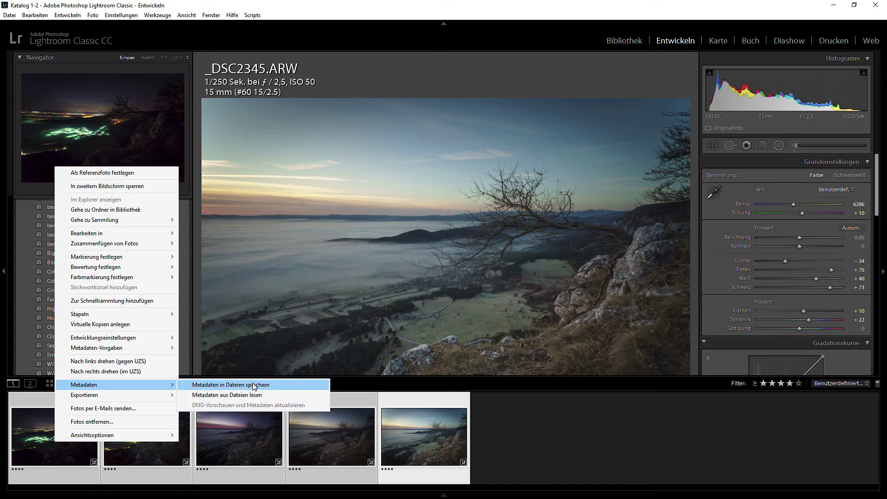
{"action": "left_click", "coordinate": [256, 385]}
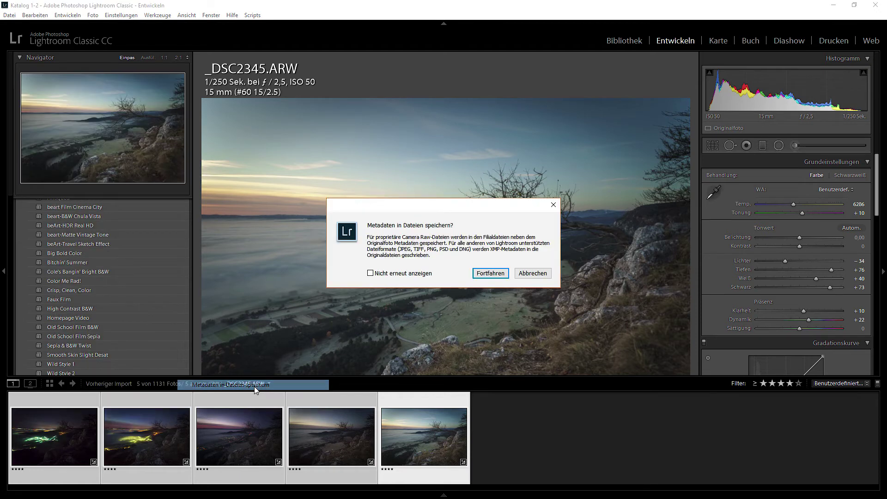
{"action": "left_click", "coordinate": [490, 272]}
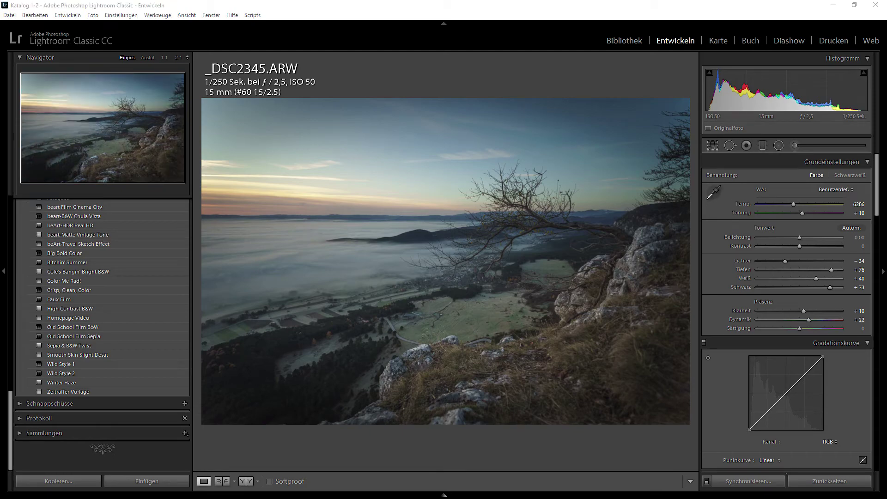
{"action": "key", "text": "alt+Tab"}
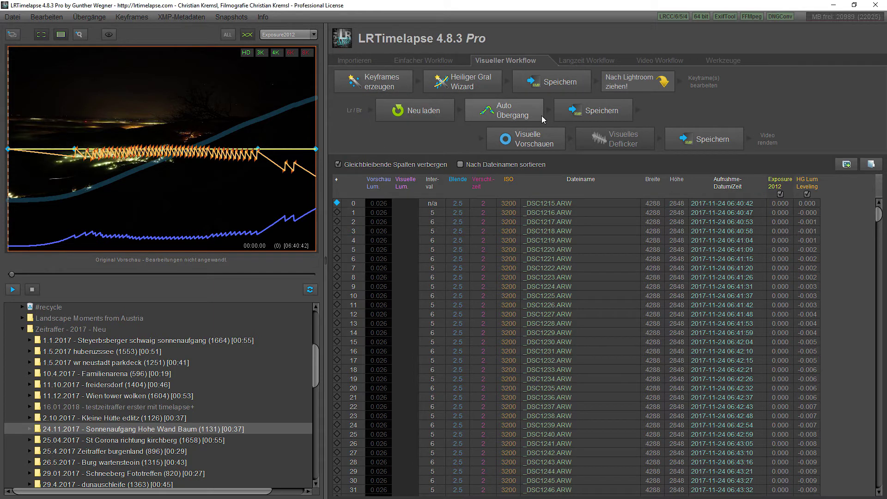
- Reload the keyframe XMPs, auto-transition the keyframes, save to metadata, and play the original preview
{"action": "left_click", "coordinate": [423, 112]}
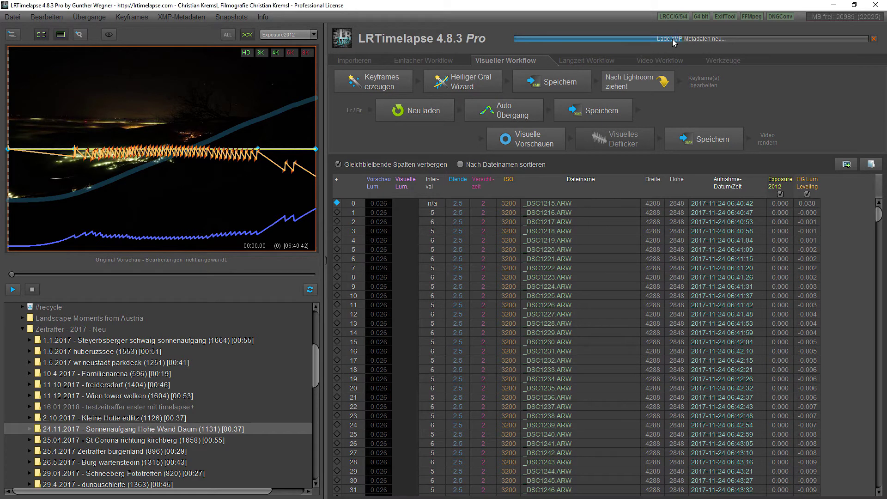
{"action": "left_click", "coordinate": [510, 115]}
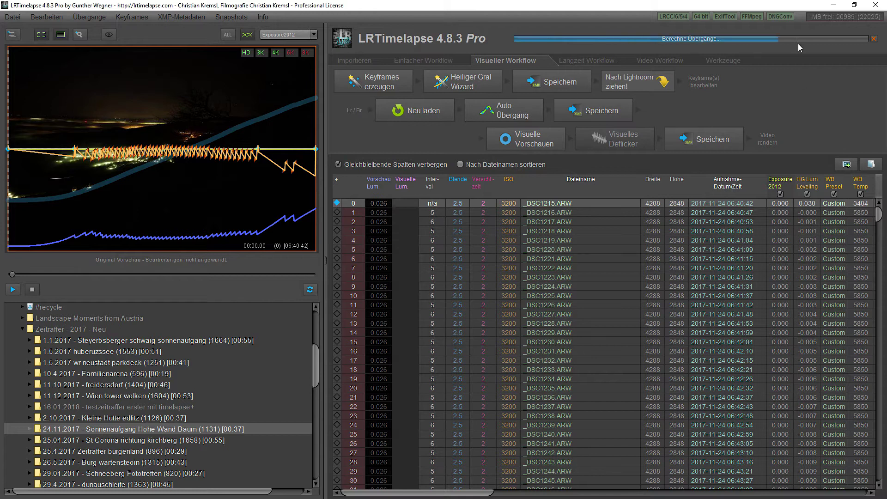
{"action": "left_click", "coordinate": [589, 112]}
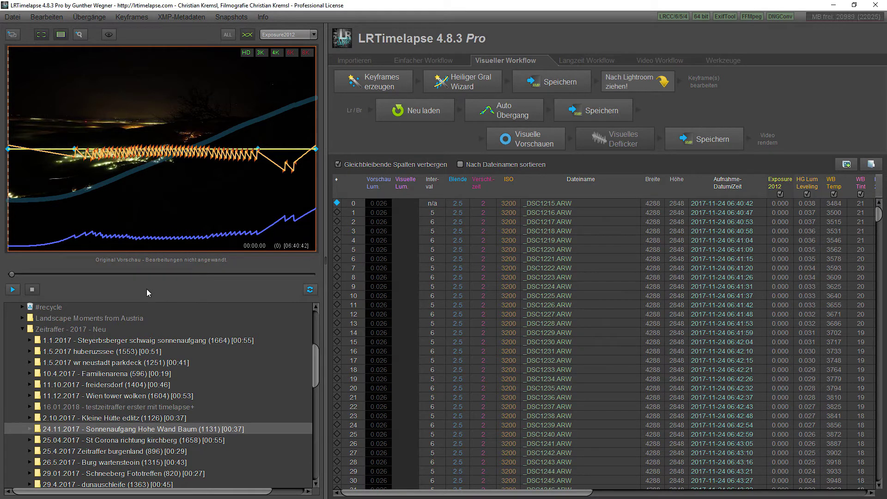
{"action": "left_click", "coordinate": [13, 289]}
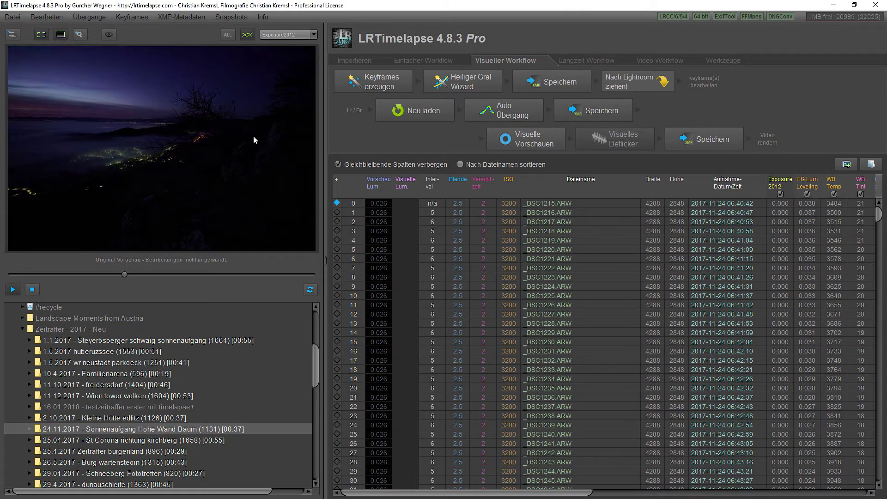
- Compute the Visuelle Vorschau of the sunrise sequence and replay it from the first night frame
{"action": "left_click", "coordinate": [32, 289]}
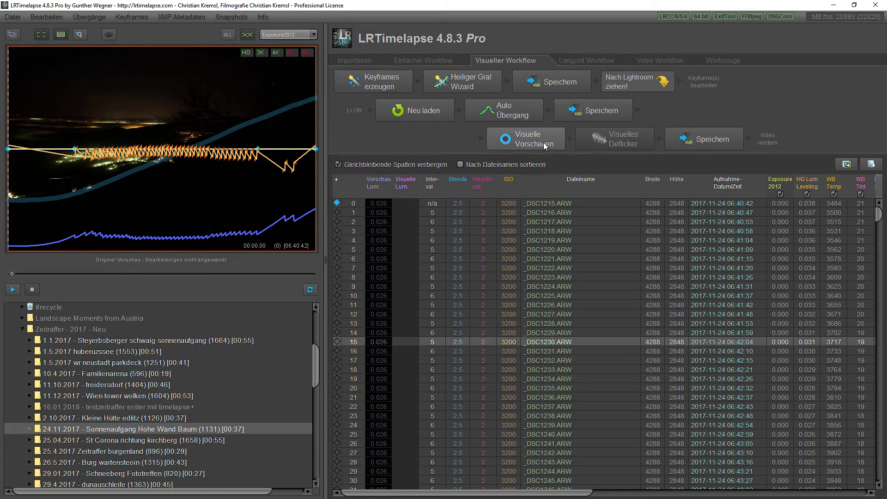
{"action": "left_click", "coordinate": [545, 145]}
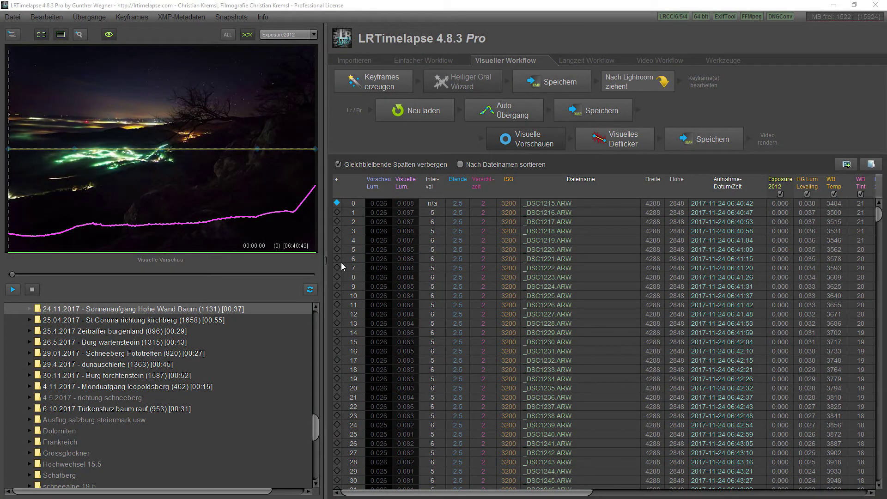
{"action": "left_click", "coordinate": [43, 275]}
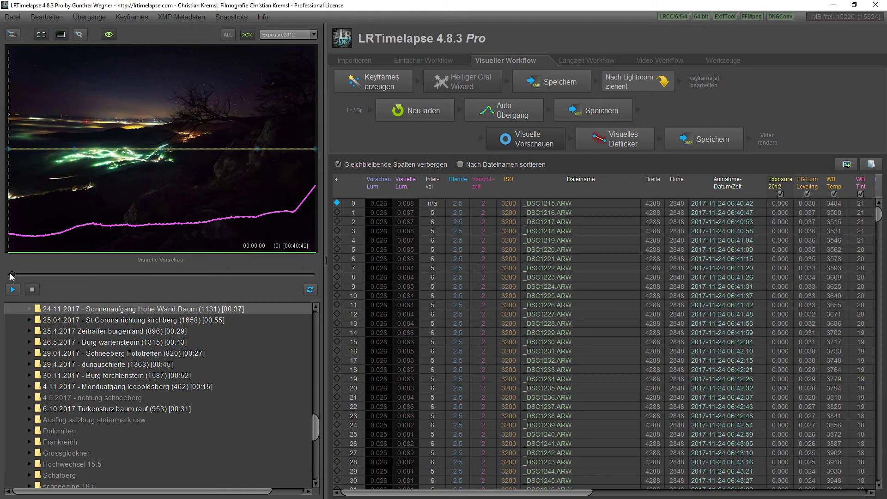
{"action": "left_click_drag", "start_coordinate": [43, 274], "coordinate": [12, 274]}
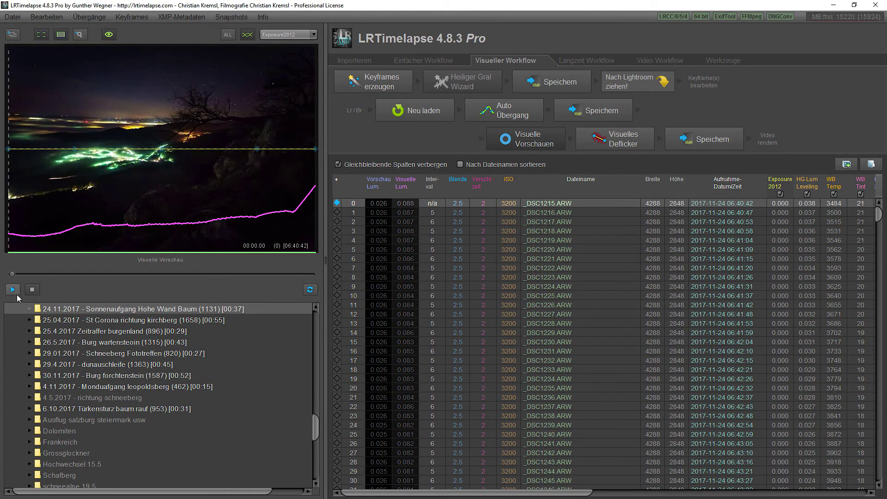
{"action": "left_click", "coordinate": [13, 289]}
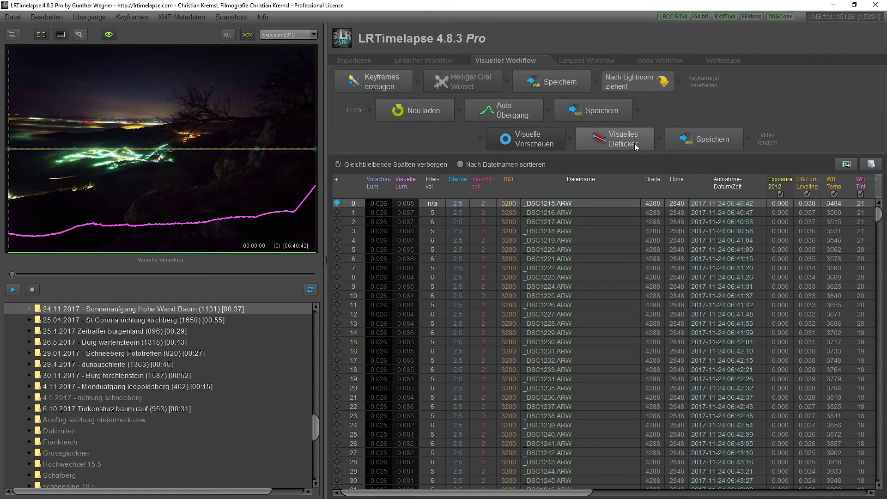
- Run Visuelles Deflicker with slightly higher Glättung, apply it, and save the values to metadata
{"action": "left_click", "coordinate": [633, 145]}
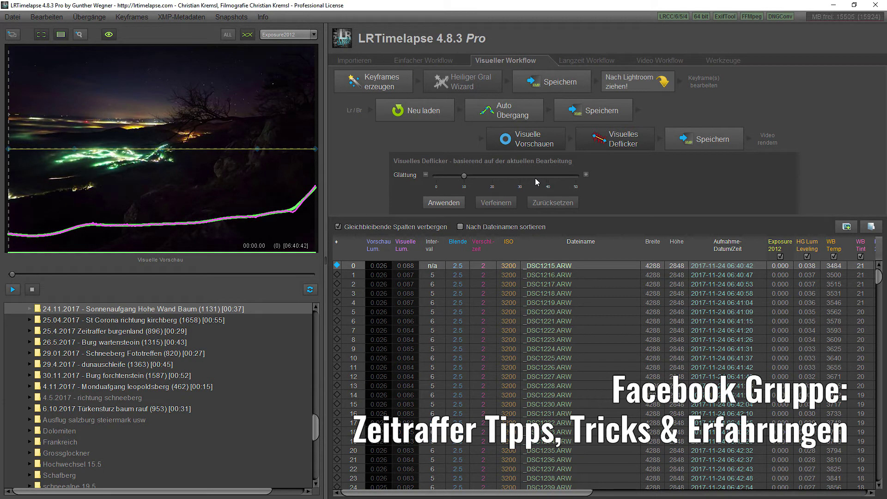
{"action": "left_click_drag", "start_coordinate": [469, 178], "coordinate": [481, 179]}
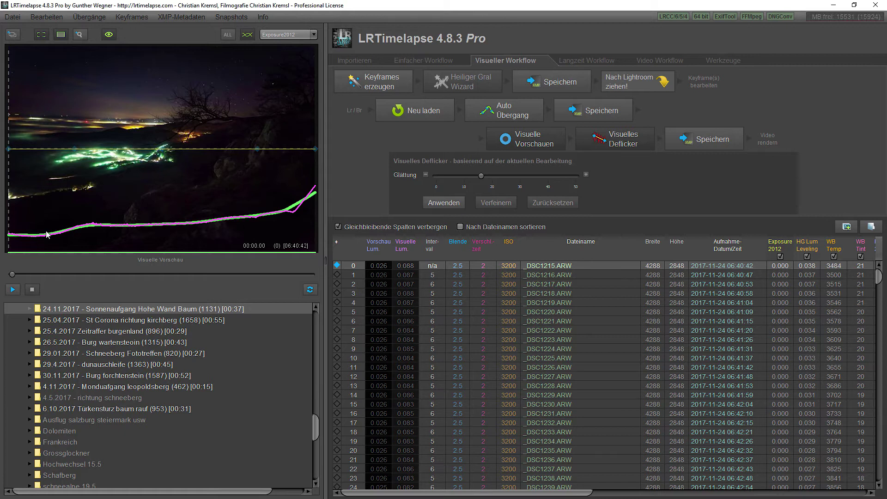
{"action": "left_click", "coordinate": [444, 203]}
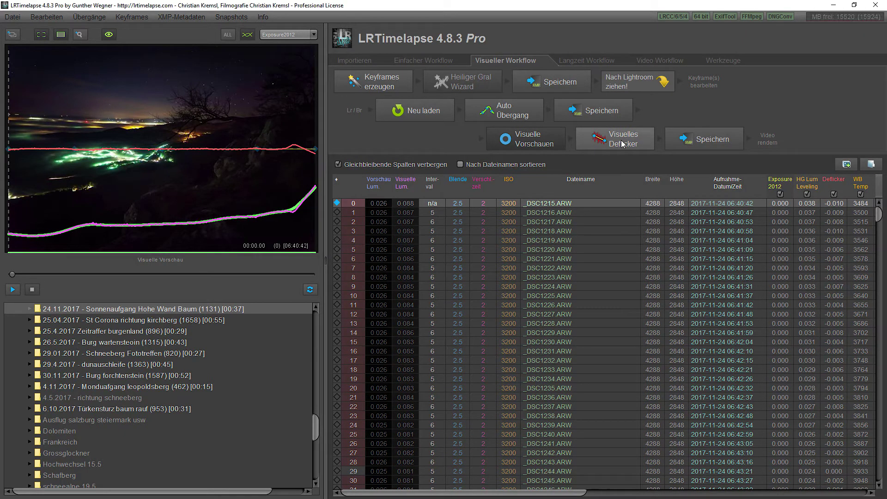
{"action": "left_click", "coordinate": [720, 138]}
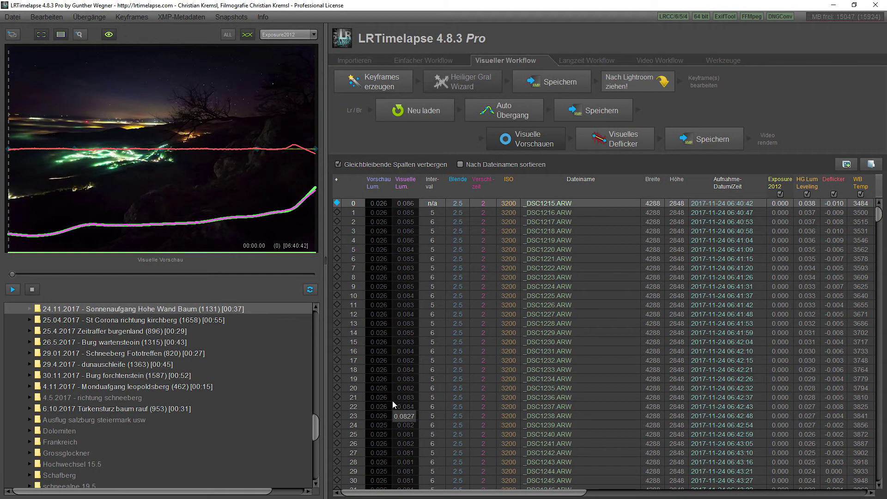
{"action": "left_click", "coordinate": [13, 289]}
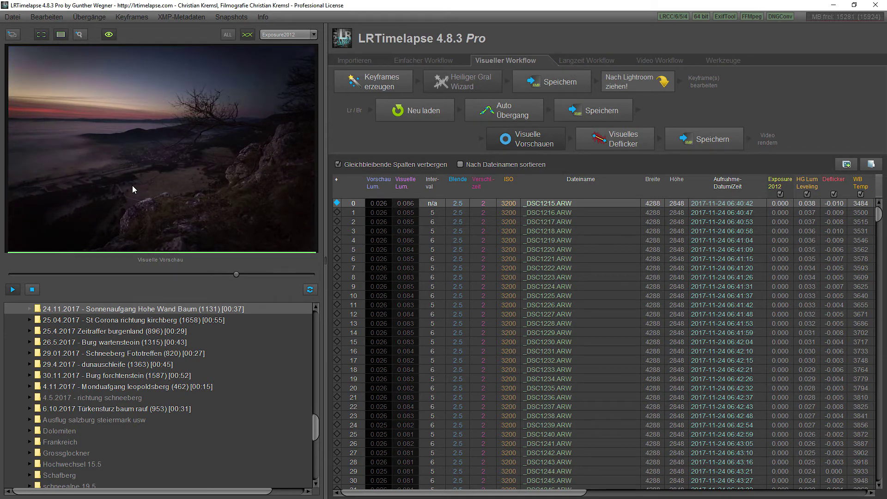
{"action": "left_click", "coordinate": [33, 291]}
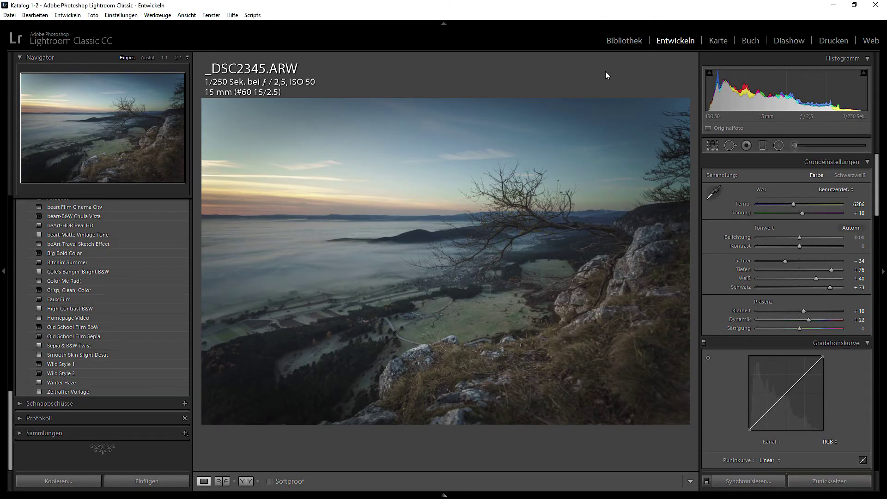
- Show the sequence in the Library grid with the filter set to Filter aus
{"action": "left_click", "coordinate": [620, 42]}
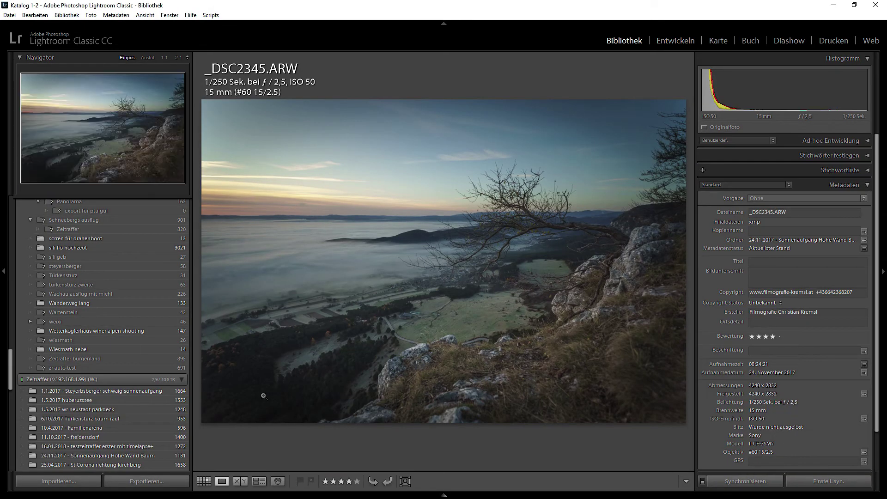
{"action": "left_click", "coordinate": [204, 482]}
{"action": "left_click", "coordinate": [394, 290]}
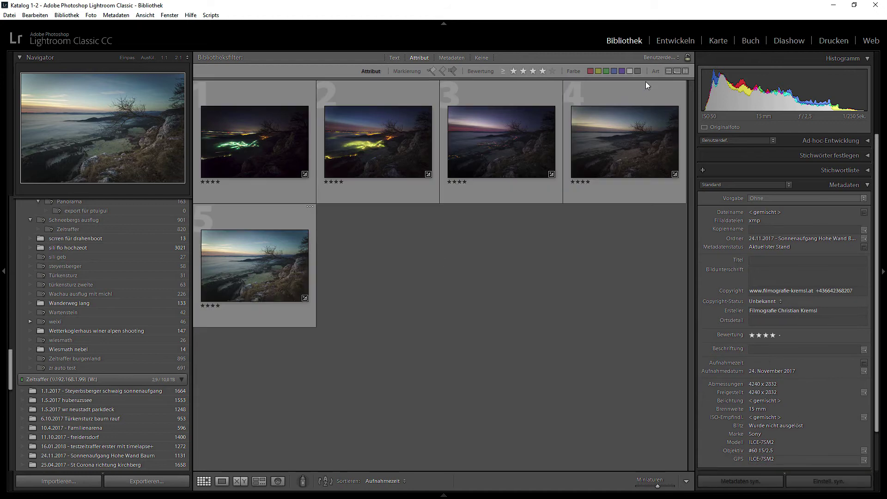
{"action": "left_click", "coordinate": [515, 70]}
{"action": "left_click", "coordinate": [659, 57]}
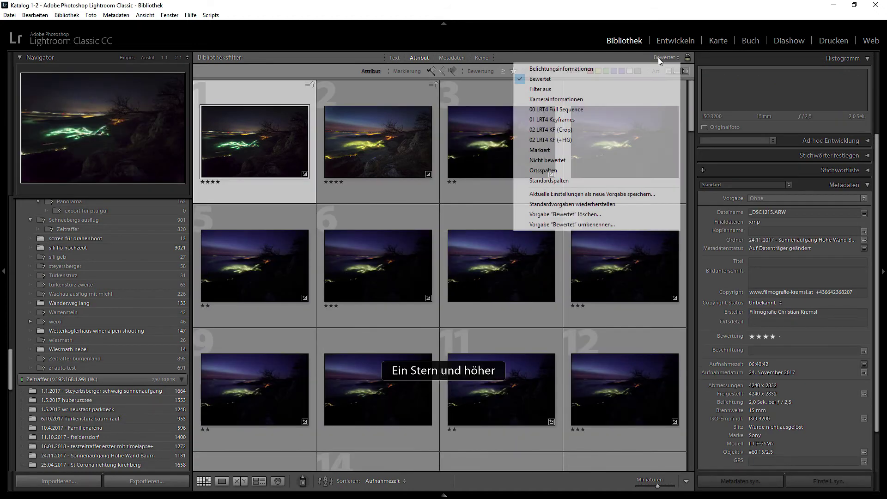
{"action": "left_click", "coordinate": [599, 88]}
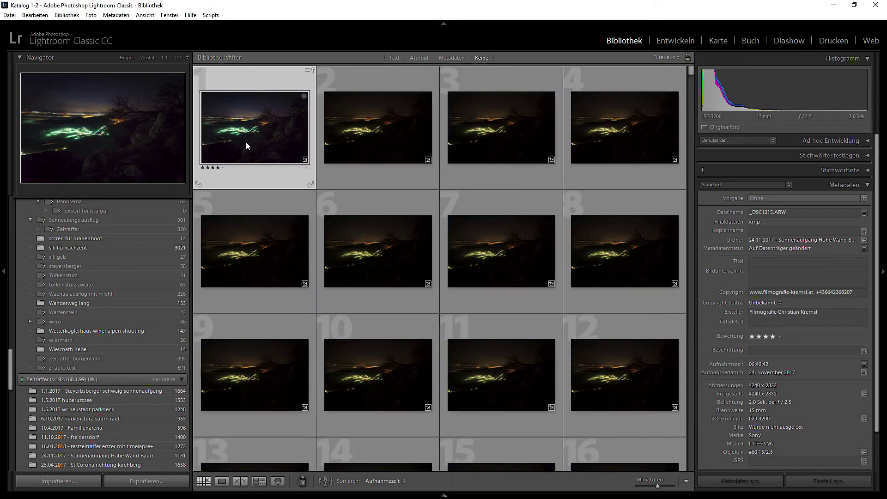
- Select all 1,131 photos and read their metadata from the LRTimelapse-written files
{"action": "key", "text": "ctrl+a"}
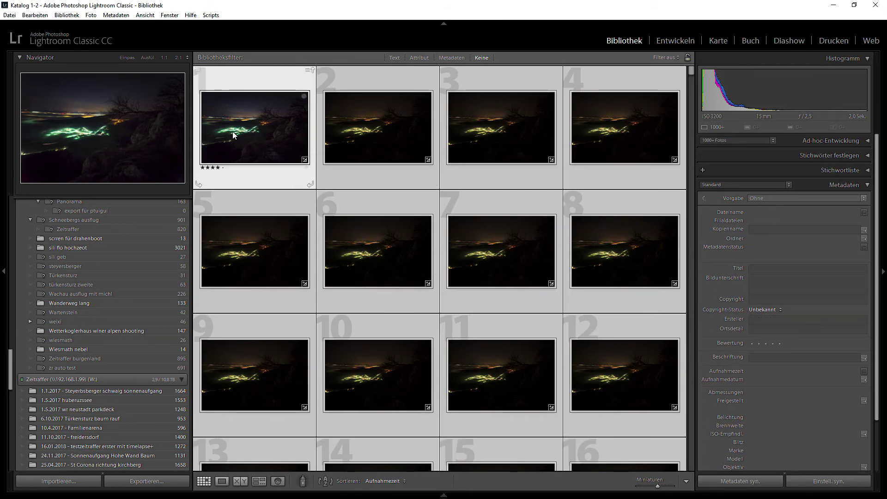
{"action": "right_click", "coordinate": [234, 135]}
{"action": "mouse_move", "coordinate": [295, 383]}
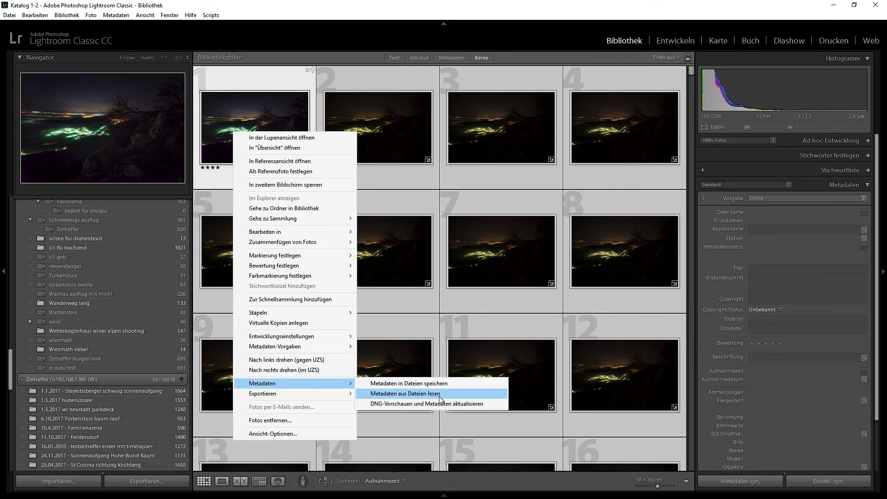
{"action": "left_click", "coordinate": [439, 394]}
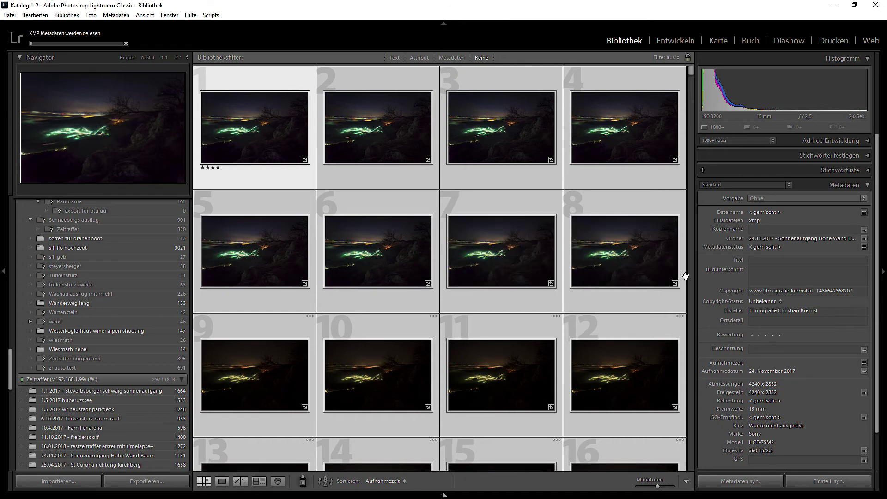
{"action": "mouse_move", "coordinate": [690, 70]}
{"action": "left_mouse_down"}
{"action": "mouse_move", "coordinate": [691, 193]}
{"action": "mouse_move", "coordinate": [694, 67]}
{"action": "left_mouse_up"}
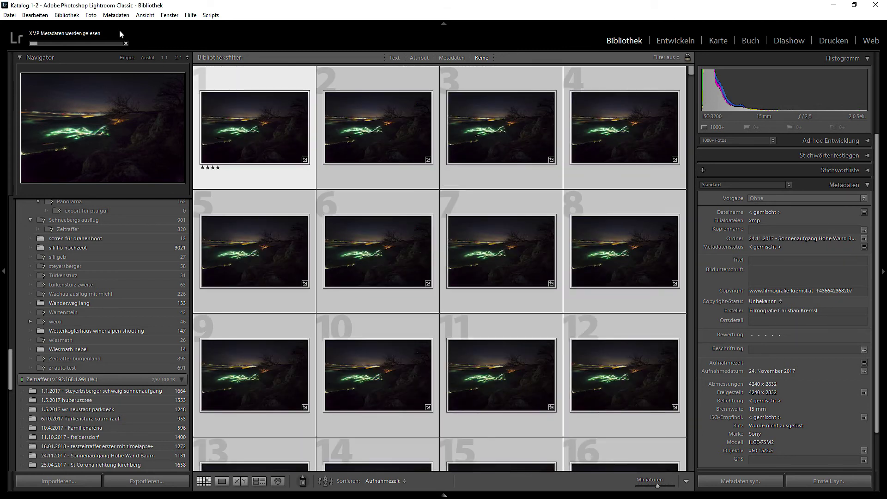
{"action": "left_click", "coordinate": [12, 15]}
- Open the export settings for all 1,131 photos and review the Exportieren in destination options
{"action": "left_click", "coordinate": [28, 123]}
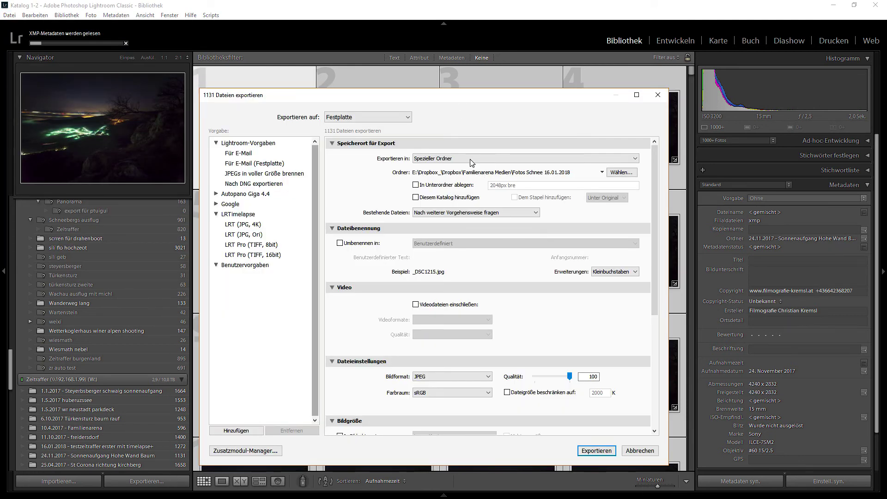
{"action": "left_click", "coordinate": [479, 160]}
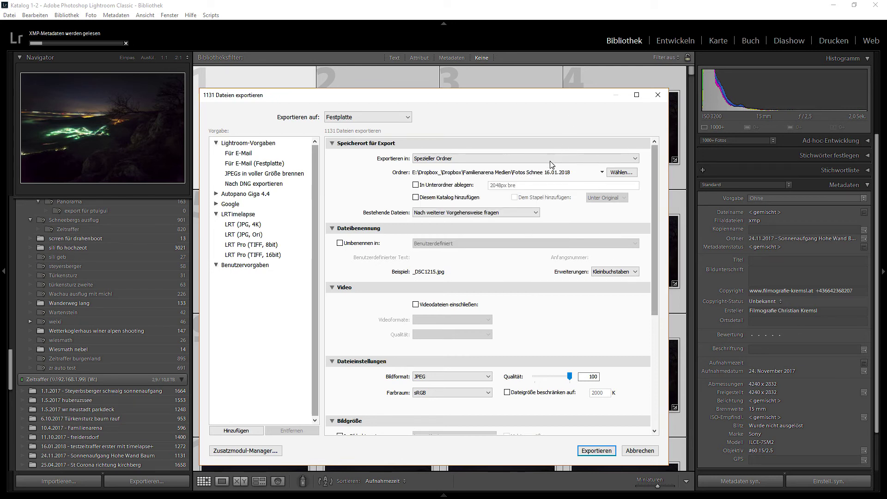
{"action": "left_click_drag", "start_coordinate": [519, 96], "coordinate": [542, 95]}
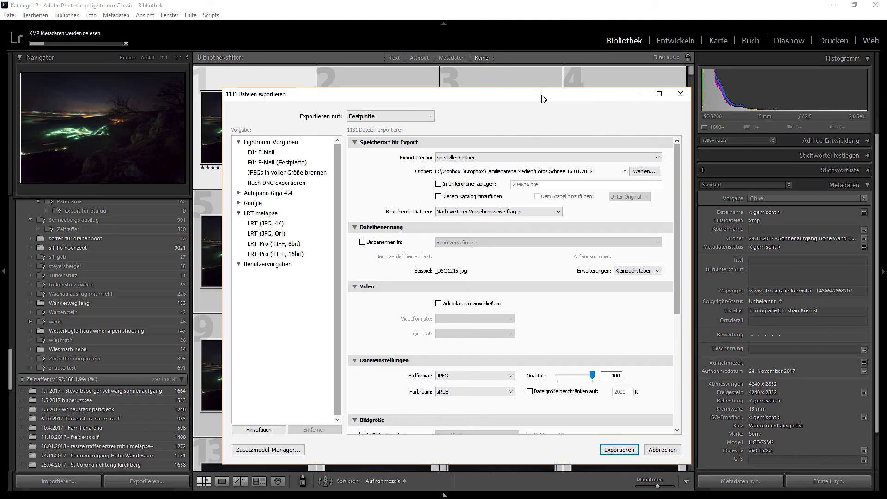